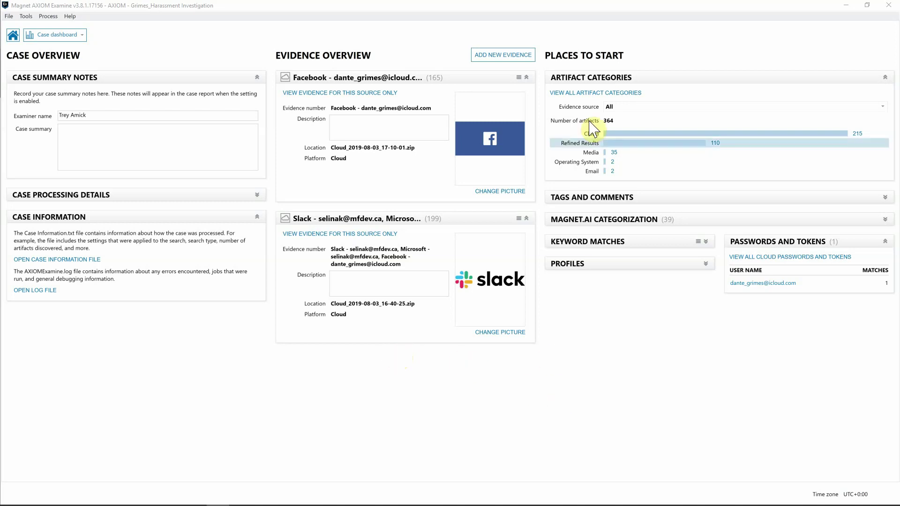
Leave the HR investigation case details and move on to adding evidence sources
left_click(504, 55)
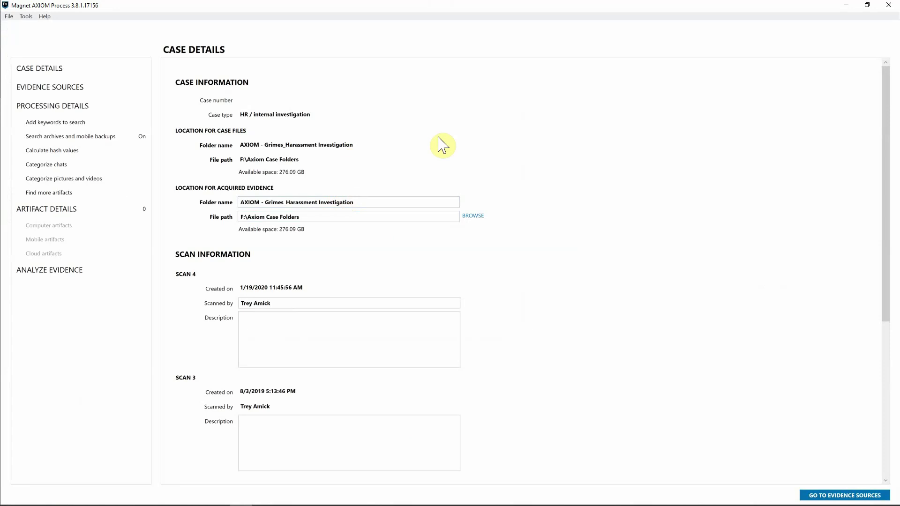
Choose Cloud as the evidence source type and start acquiring new cloud evidence
left_click(72, 93)
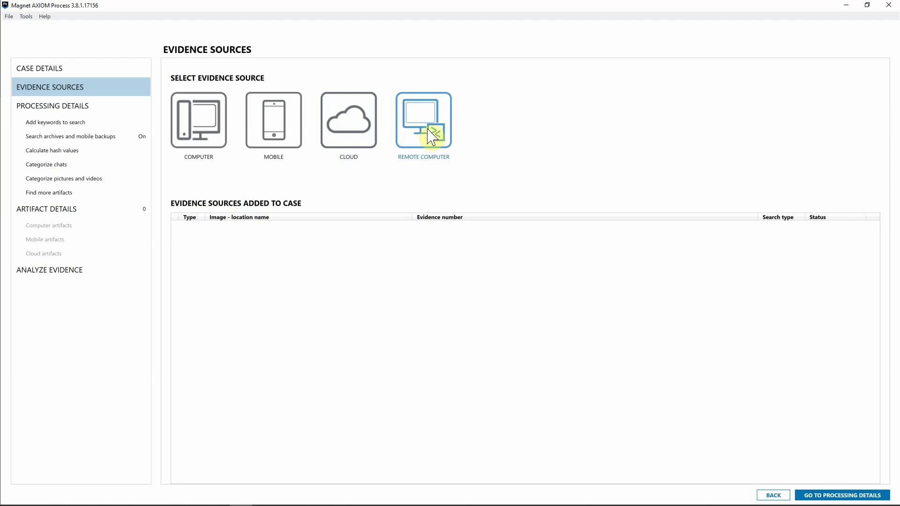
left_click(353, 131)
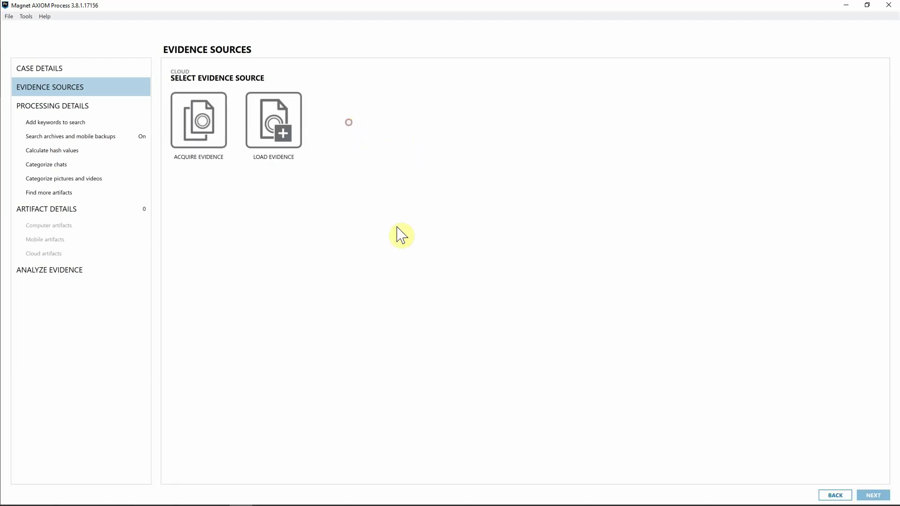
left_click(218, 135)
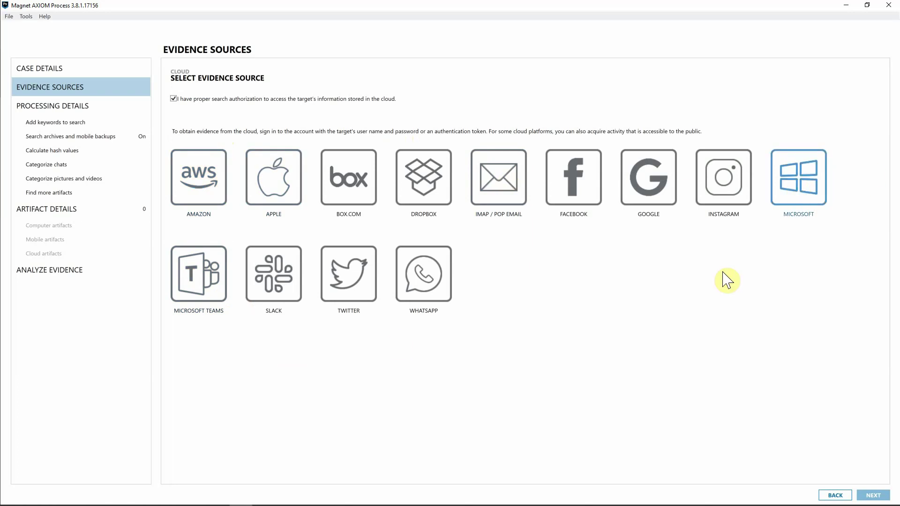
Pick Microsoft Teams and sign in by user name and password, declining to stay signed in
left_click(190, 280)
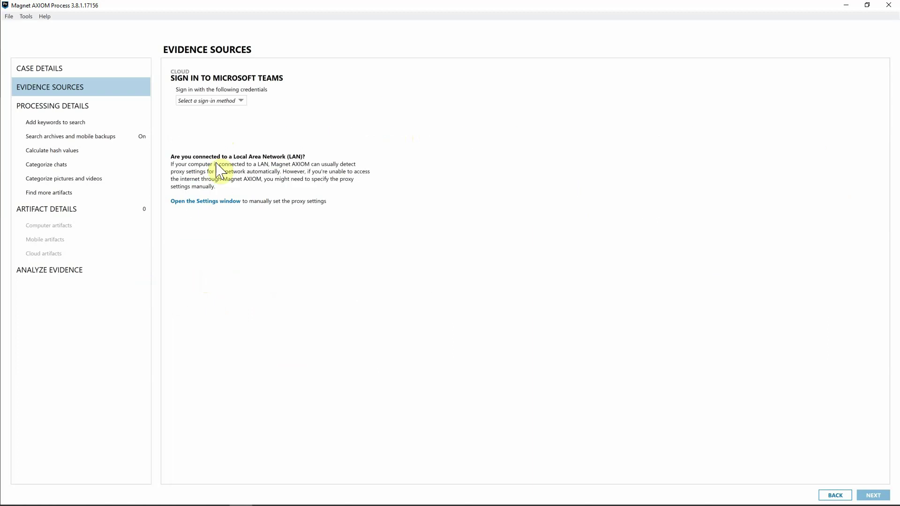
left_click(223, 101)
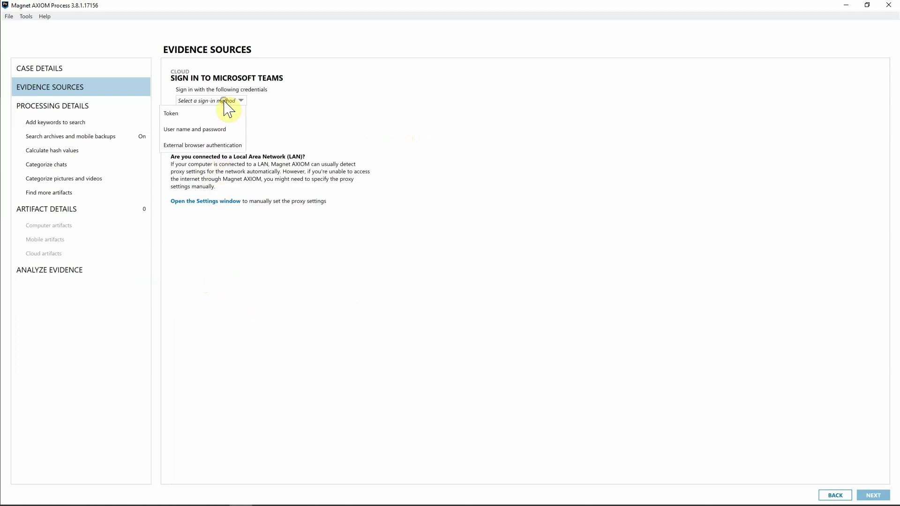
left_click(216, 129)
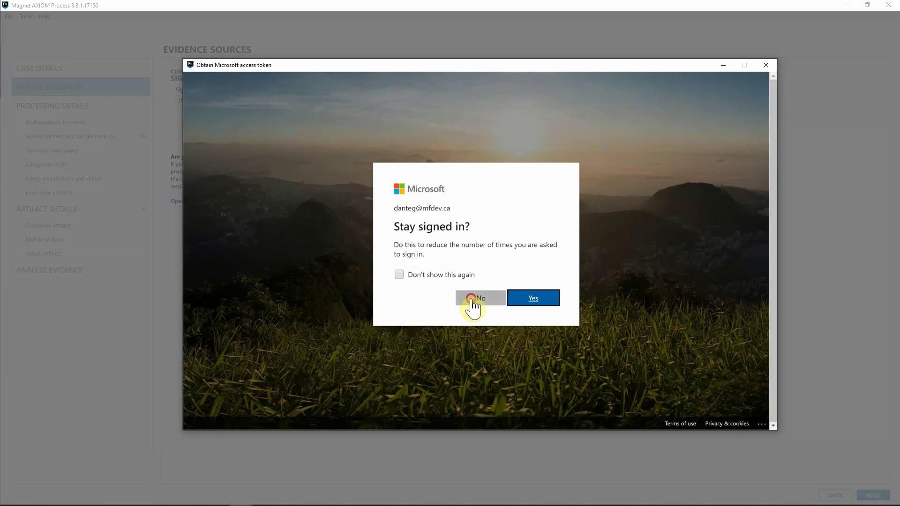
left_click(469, 301)
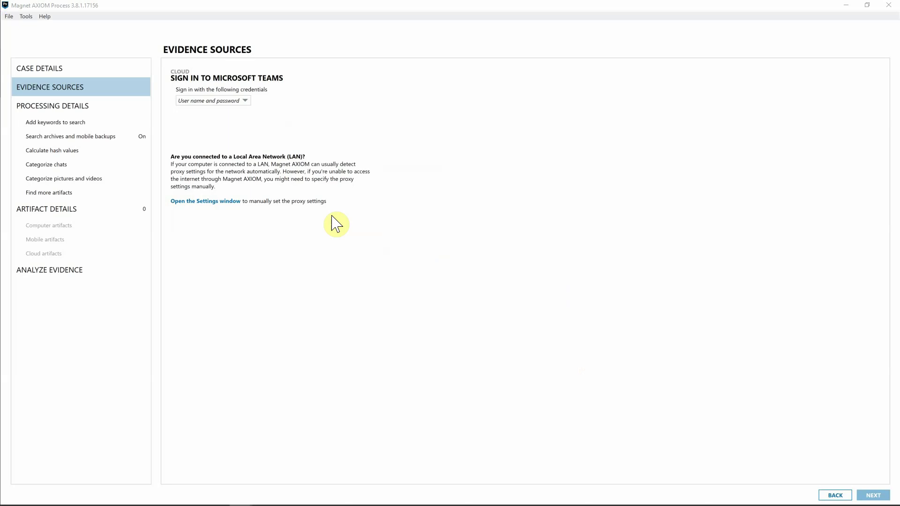
In Chrome, scroll the Configure Microsoft Azure article down to its administrator consent steps
key("alt+Tab")
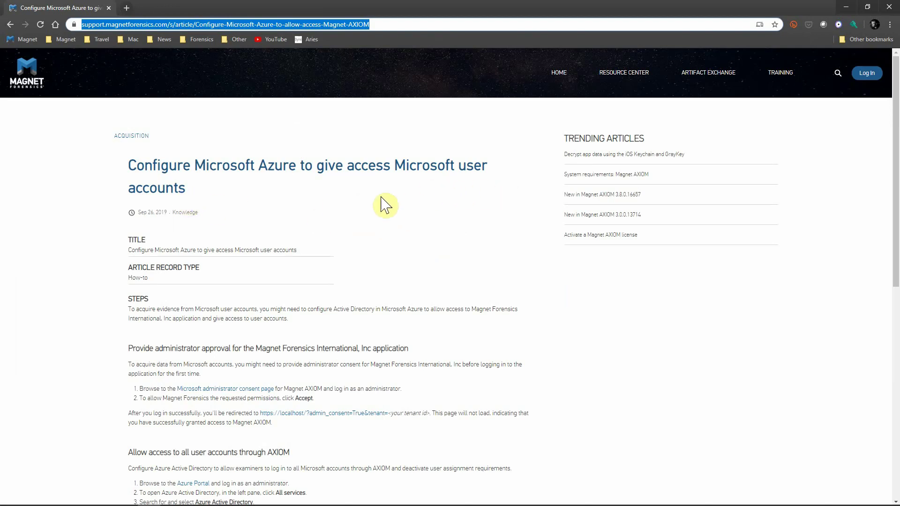
scroll(363, 203, "down", 2)
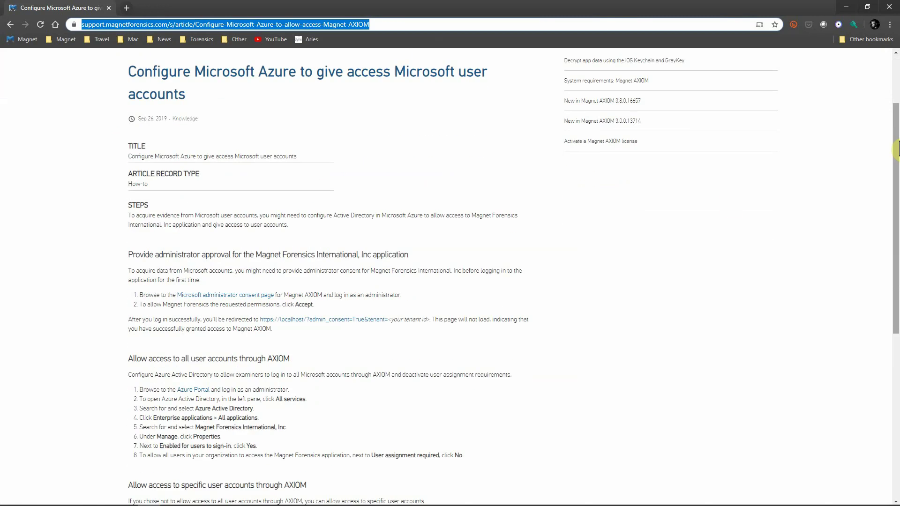
left_click(896, 142)
left_click_drag(897, 143, 896, 177)
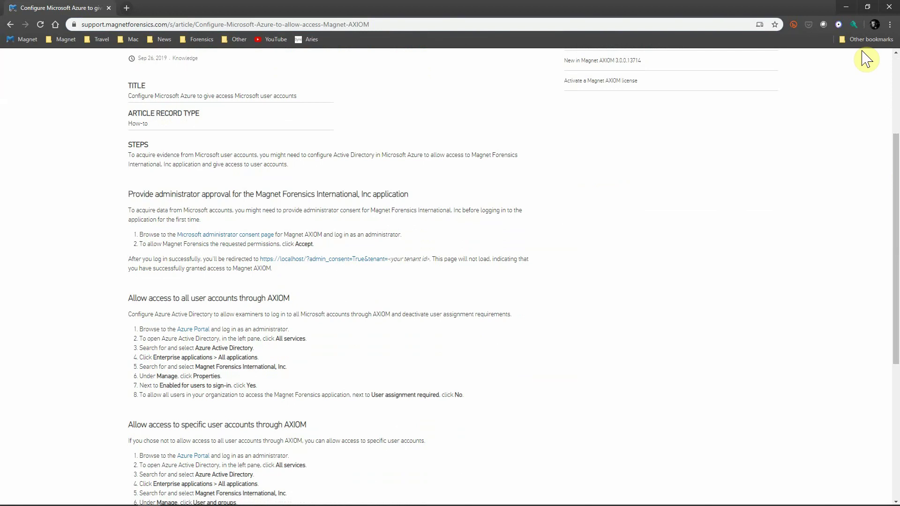
Back in AXIOM Process, select both Teams Chats and Teams Channels for all dates
left_click(847, 7)
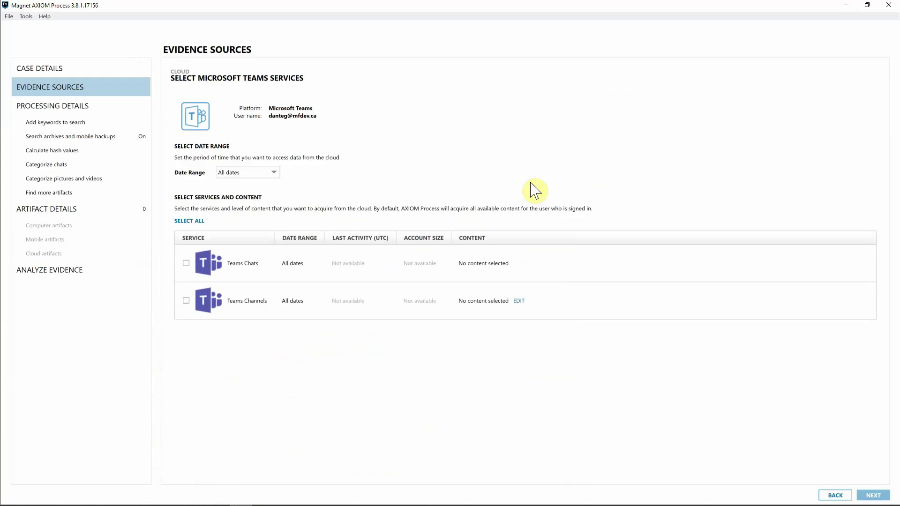
left_click(197, 222)
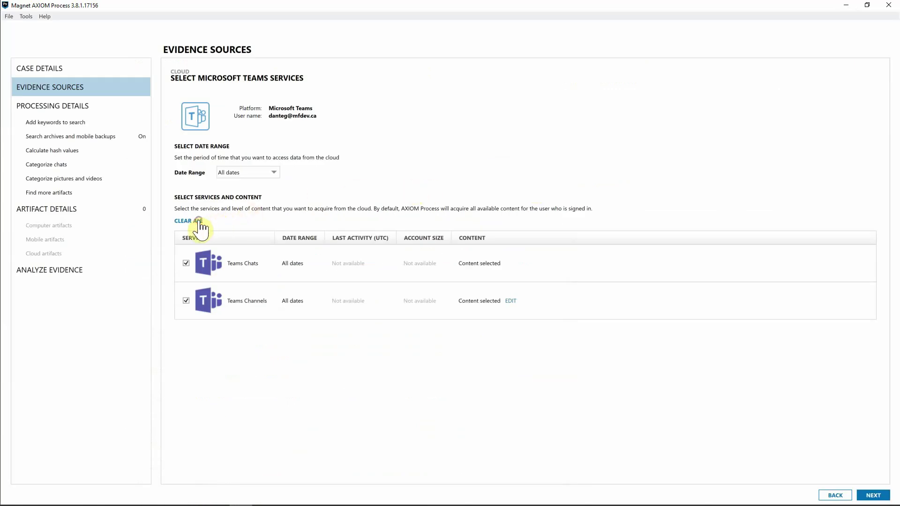
left_click(291, 310)
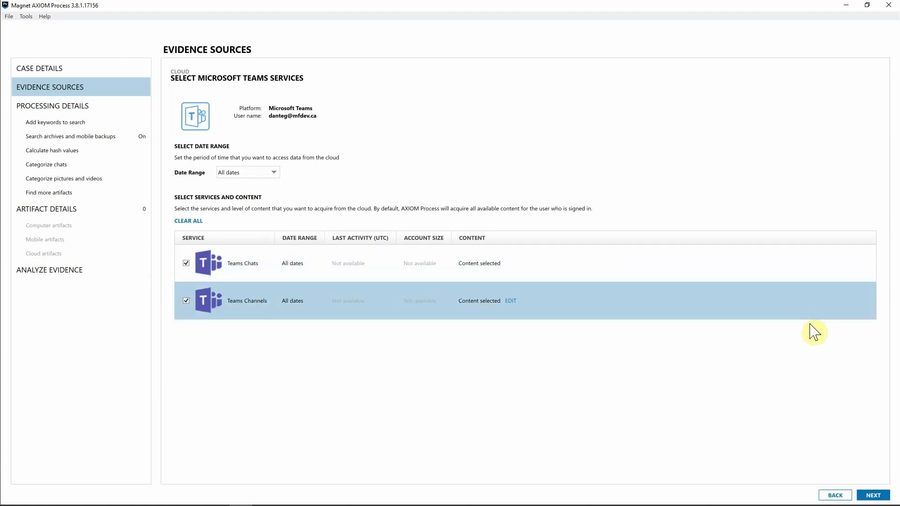
Add the Teams source and limit cloud artifacts to Teams Conversation and Teams Teams only
left_click(873, 496)
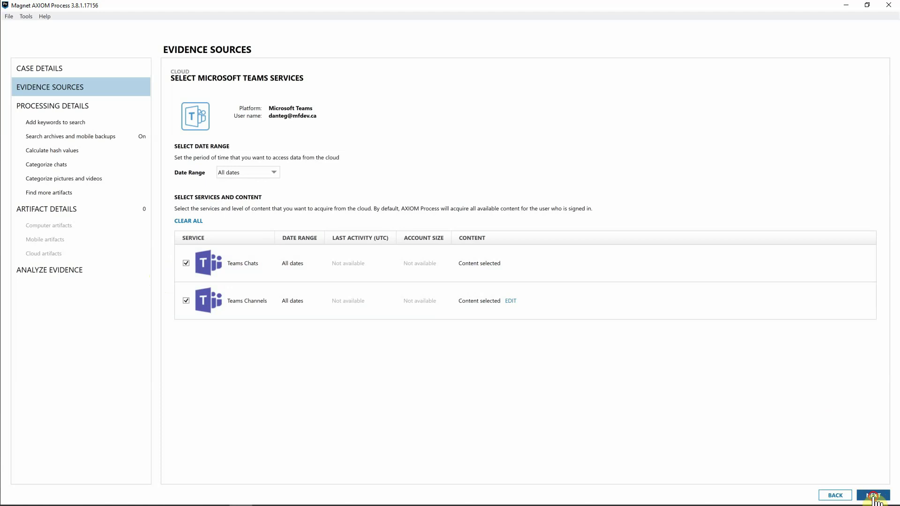
left_click(83, 253)
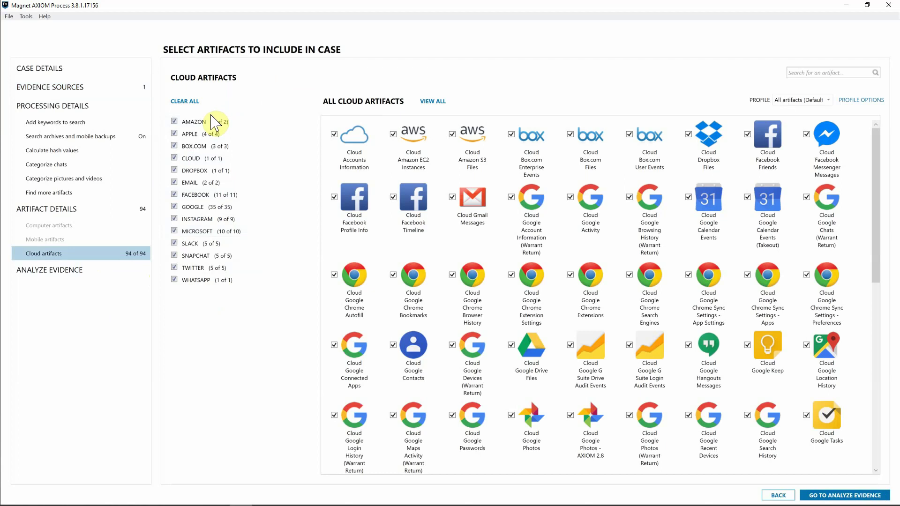
left_click(195, 102)
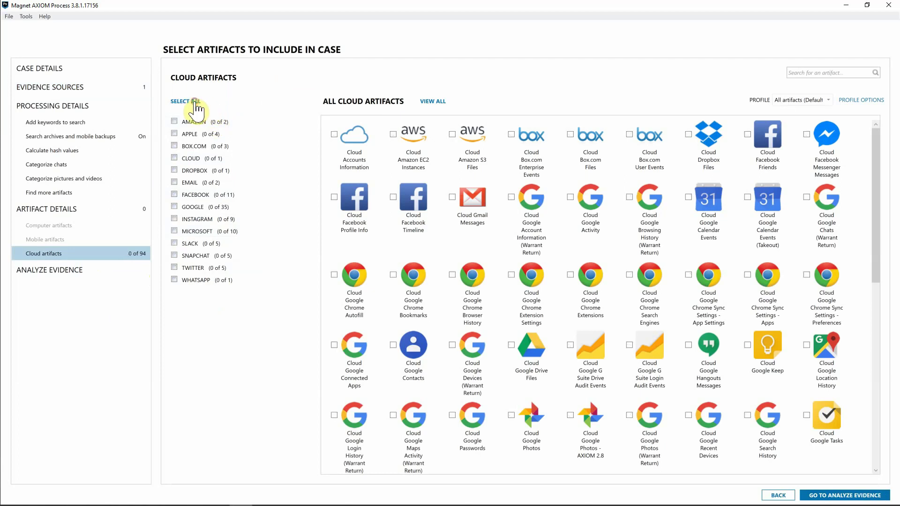
left_click(210, 231)
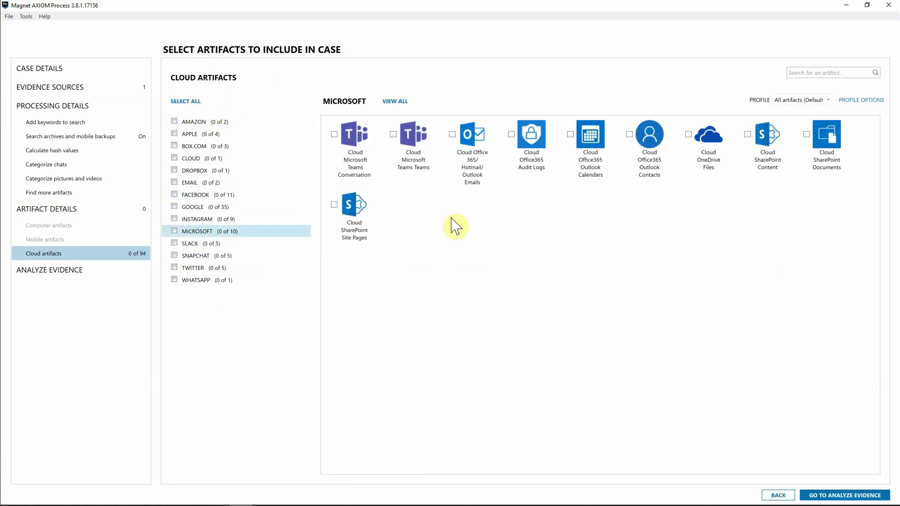
left_click(334, 134)
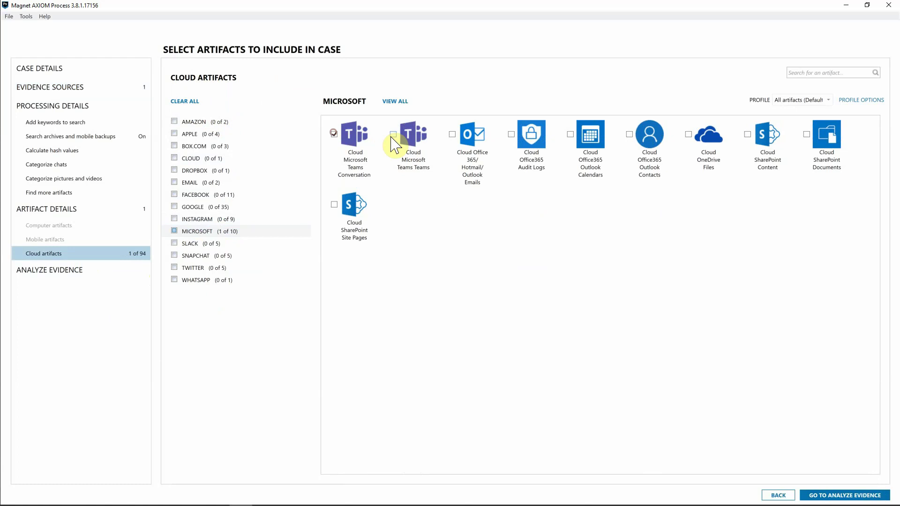
left_click(393, 135)
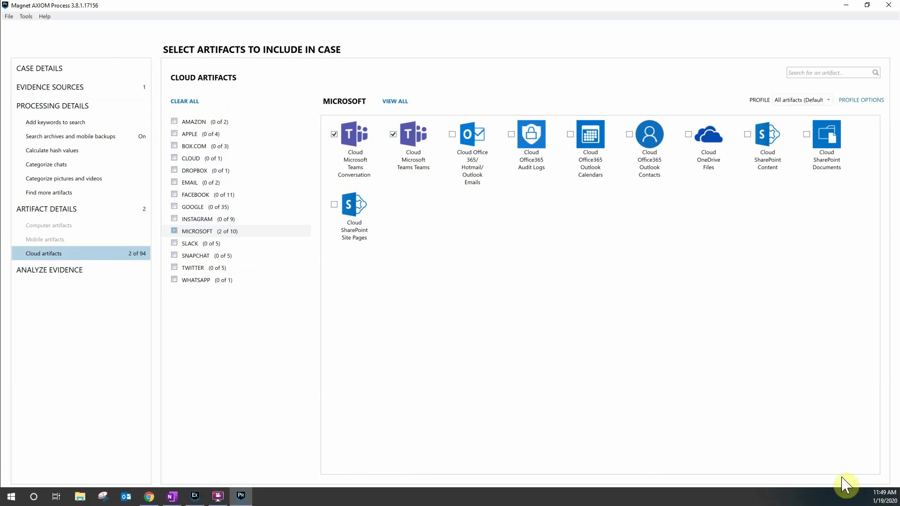
left_click(841, 497)
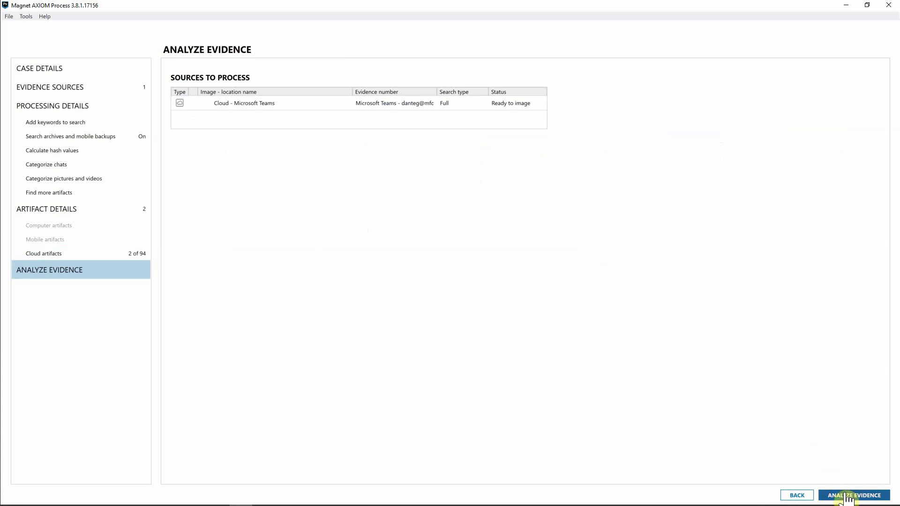
Process the Teams source and review the dashboard showing 51 Teams artifacts, 415 total
left_click(849, 497)
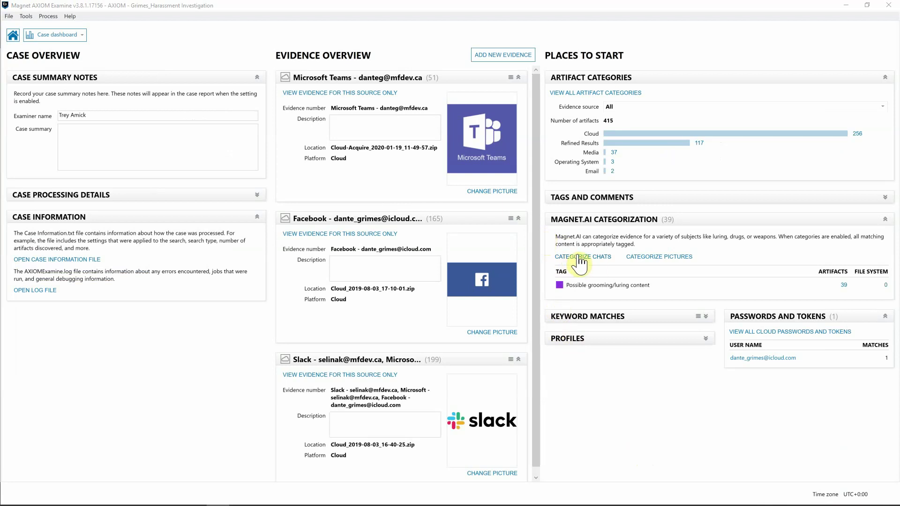
left_click(47, 16)
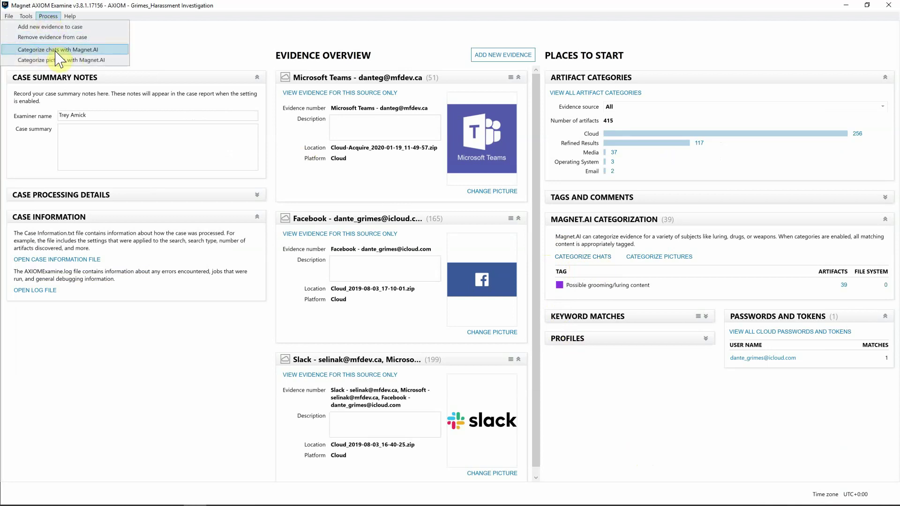
left_click(314, 6)
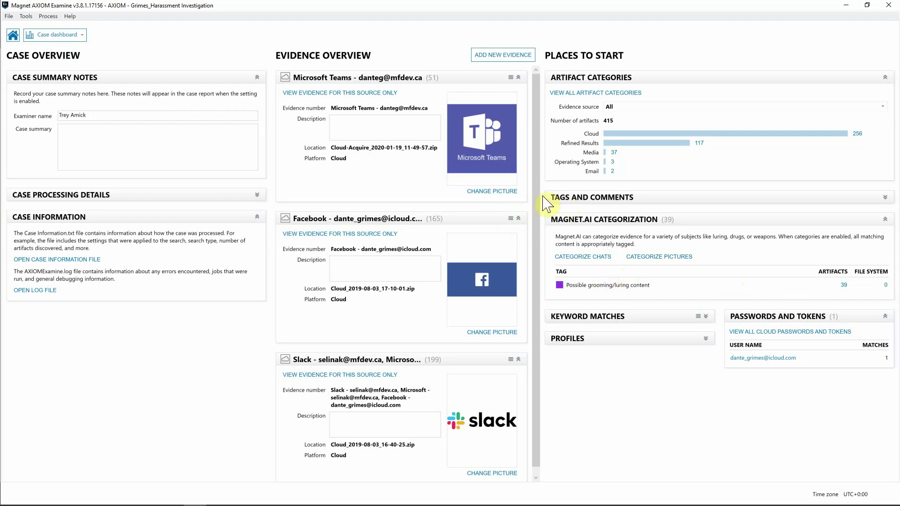
scroll(538, 232, "down", 1)
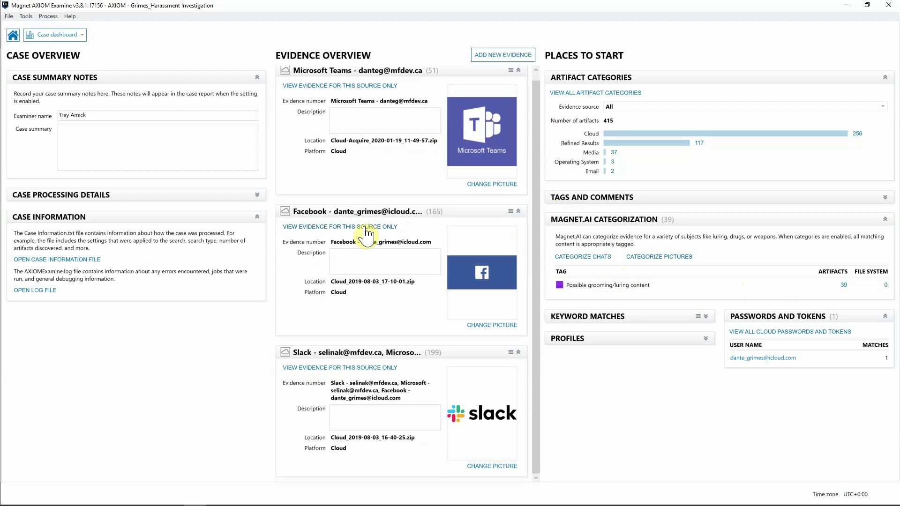
Show the Facebook source's 25 Cloud Facebook Timeline posts and read the good-eats video post's comments
left_click(314, 228)
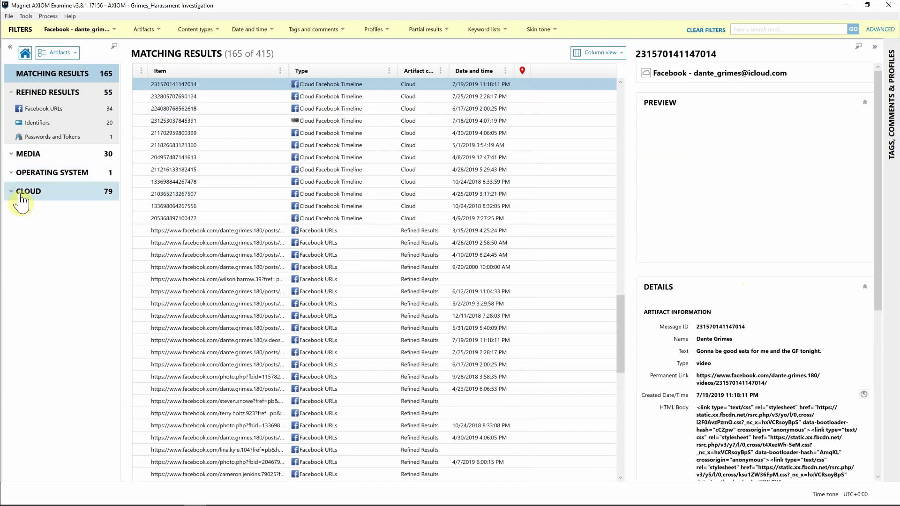
left_click(45, 192)
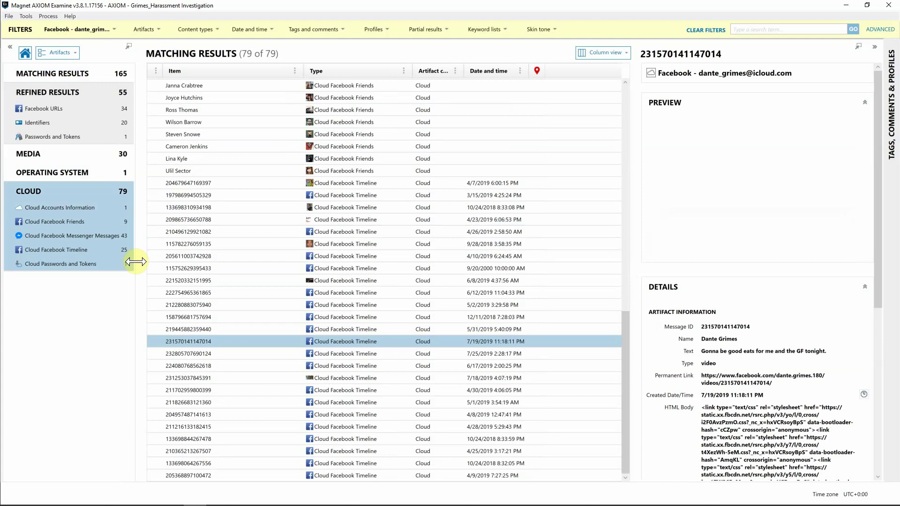
left_click(98, 249)
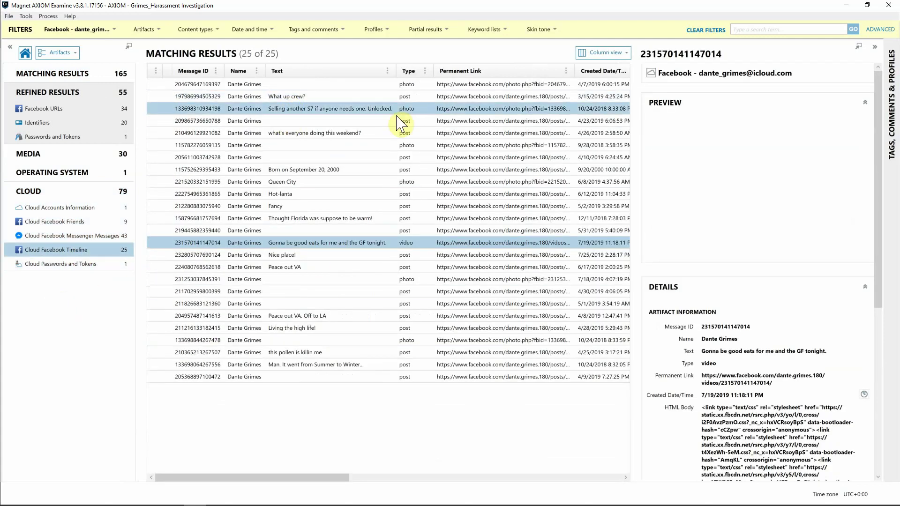
left_click(302, 243)
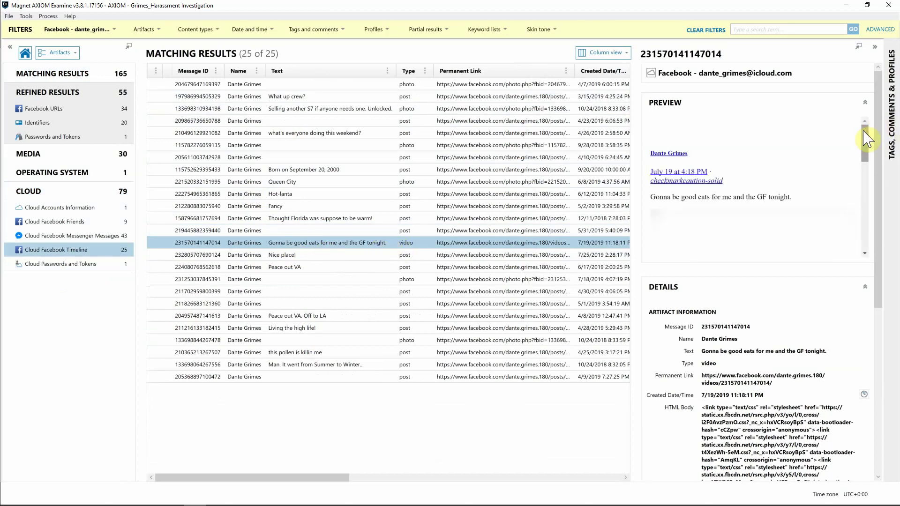
left_click_drag(864, 140, 865, 202)
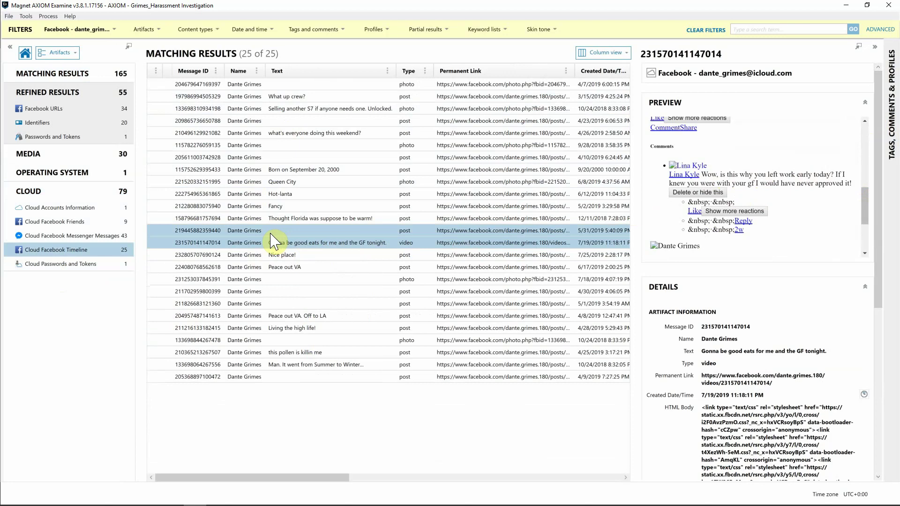
Tag the Facebook video post as Evidence
right_click(284, 242)
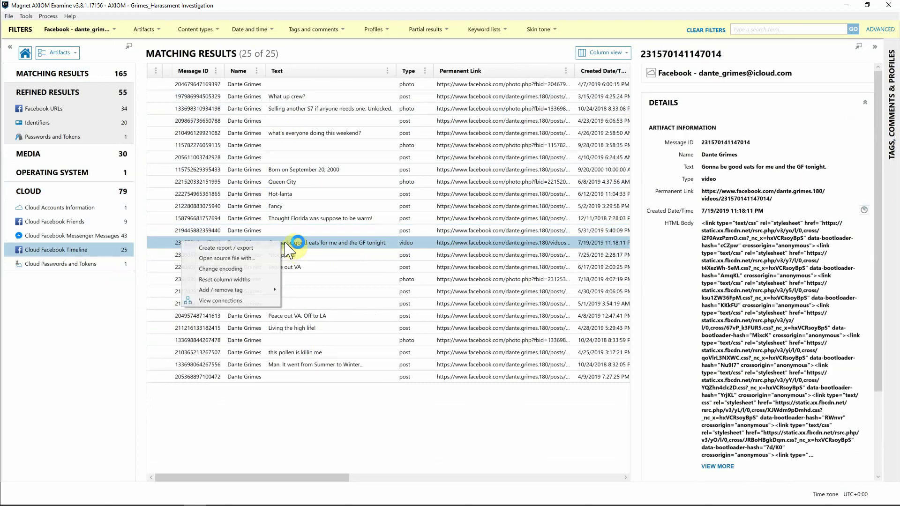
mouse_move(248, 291)
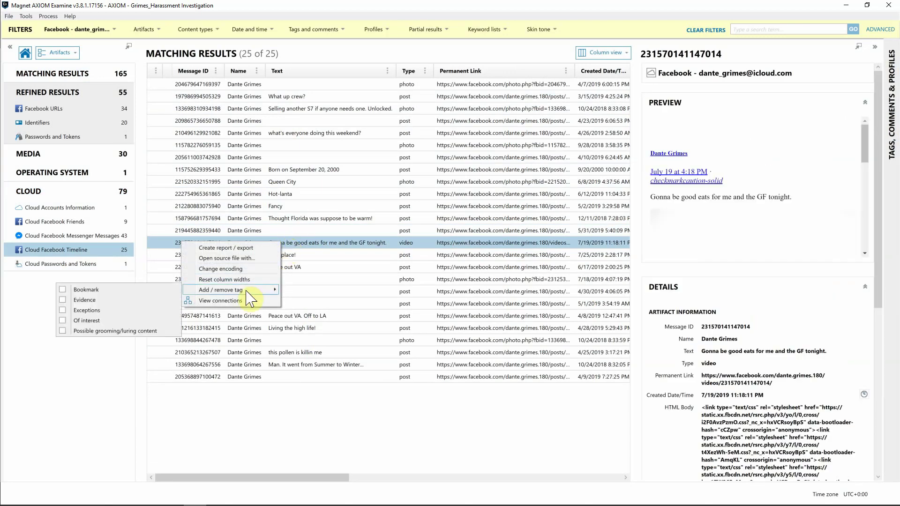
left_click(63, 300)
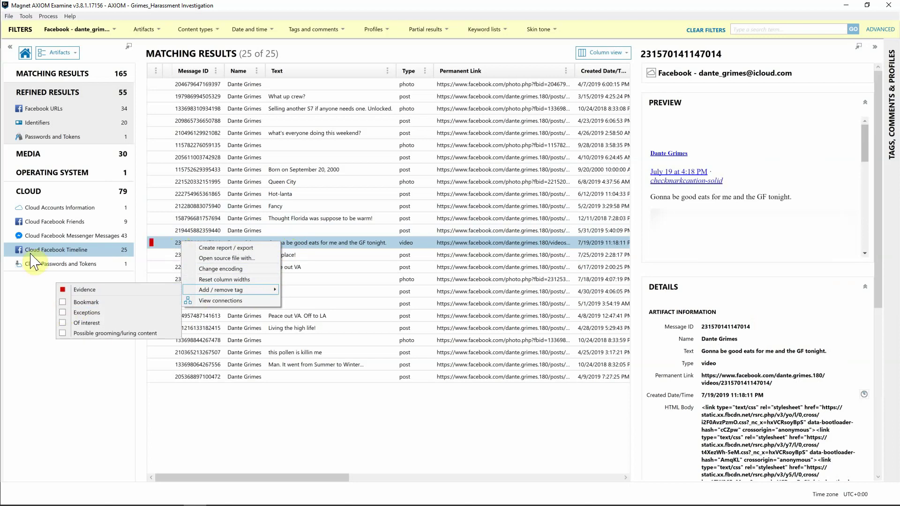
Add the Microsoft Teams and Slack accounts to the source account filter
left_click(65, 30)
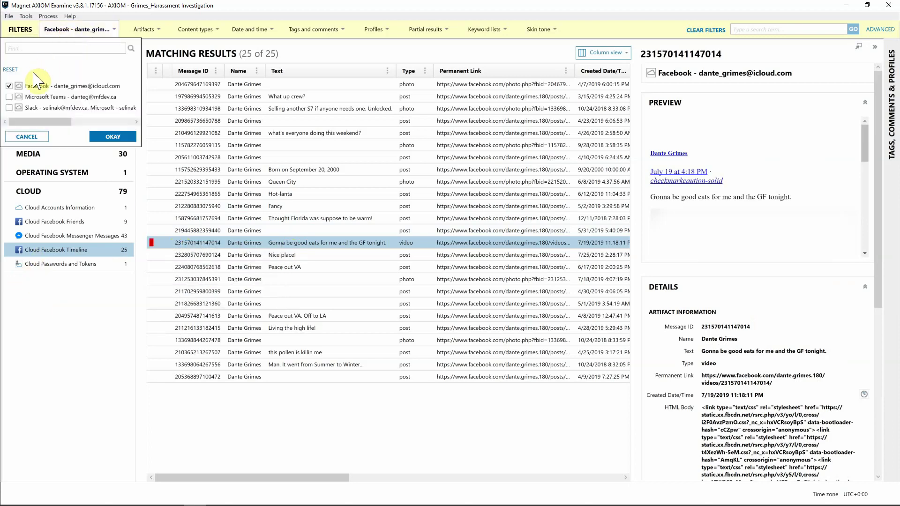
left_click(9, 97)
left_click(9, 107)
left_click(97, 136)
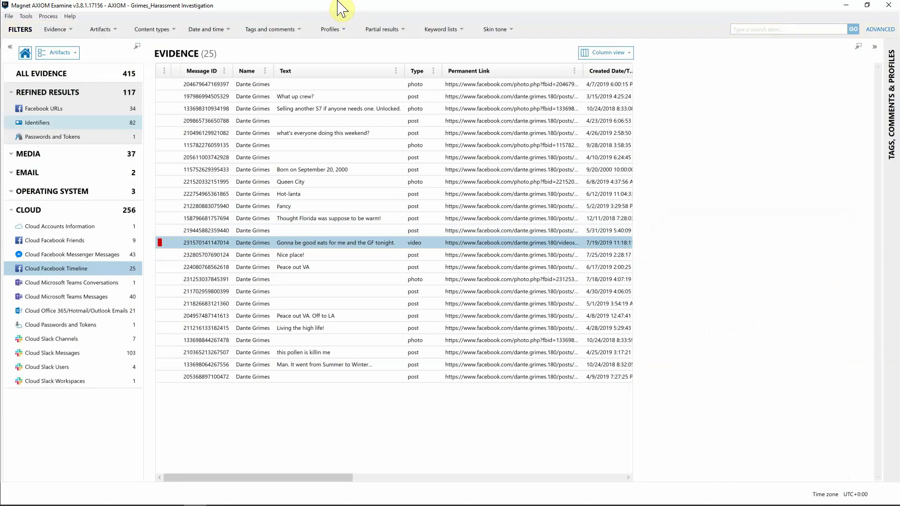
Filter to Possible grooming/luring content, listing the 39 flagged Cloud Slack Messages
left_click(295, 30)
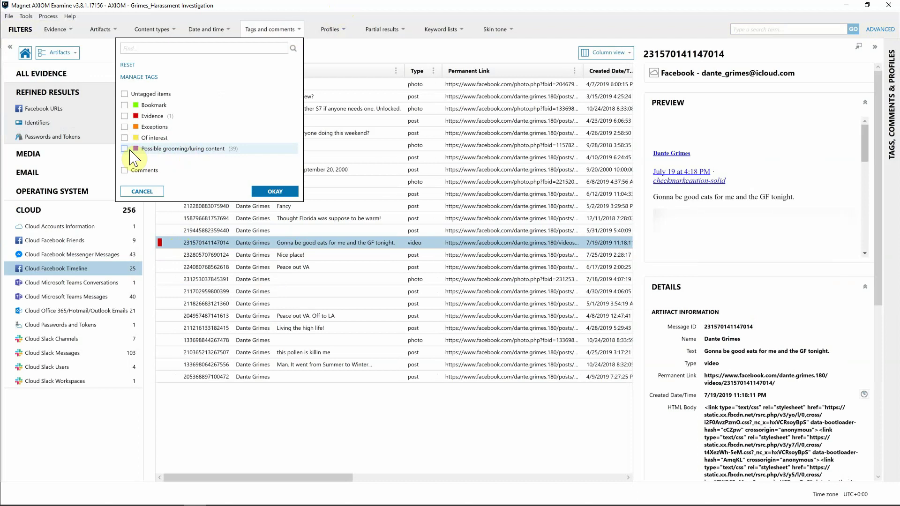
left_click(272, 191)
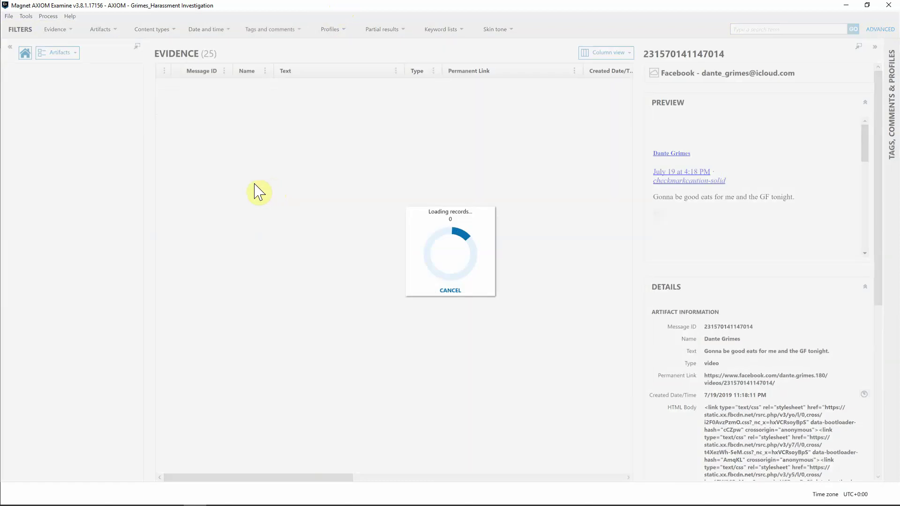
left_click(202, 193)
left_click(201, 84)
left_click(142, 96, "shift")
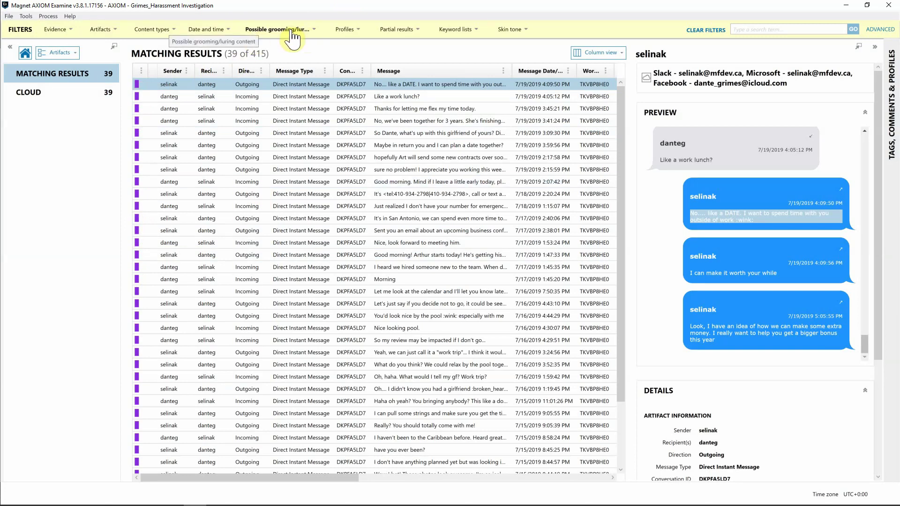
left_click(40, 92)
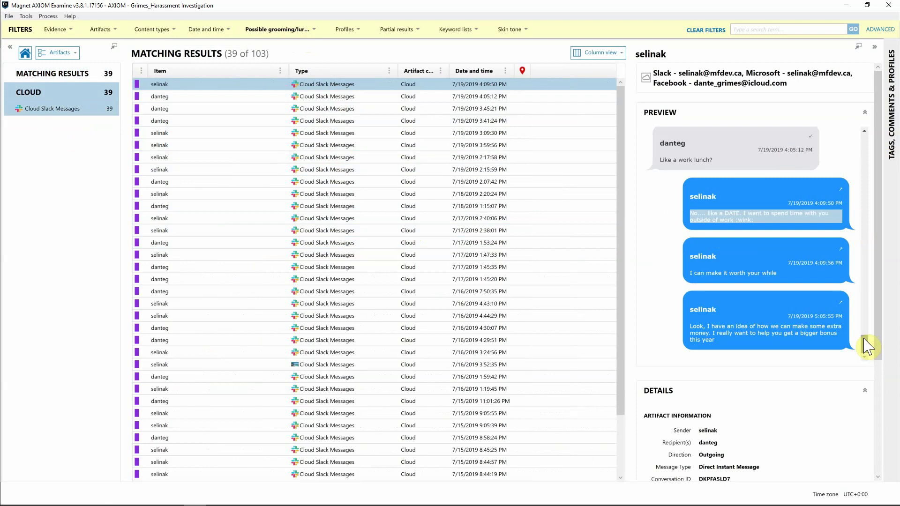
Switch the results to Conversation view and expand the flagged Slack conversation
left_click(591, 55)
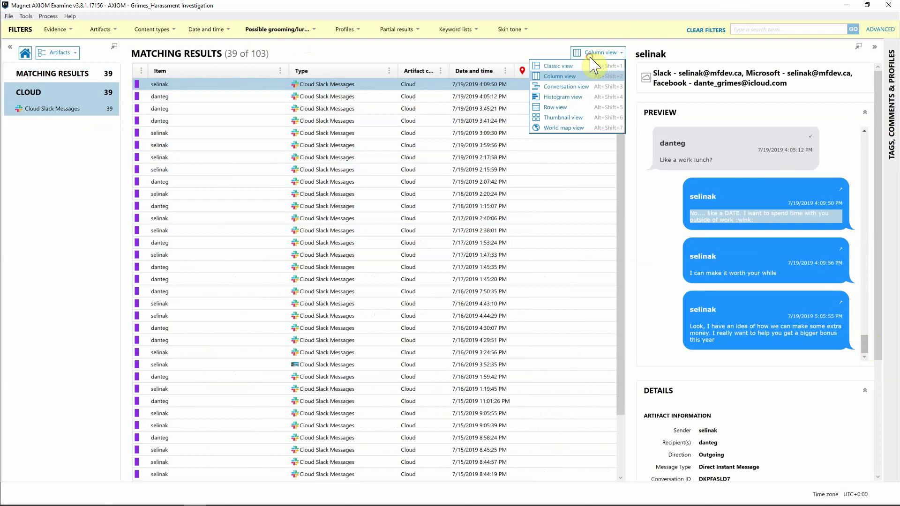
left_click(569, 87)
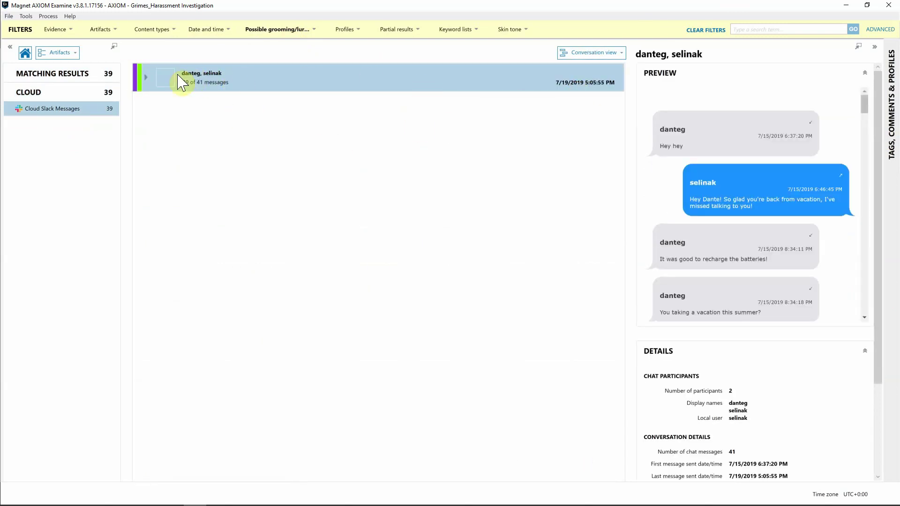
left_click(148, 84)
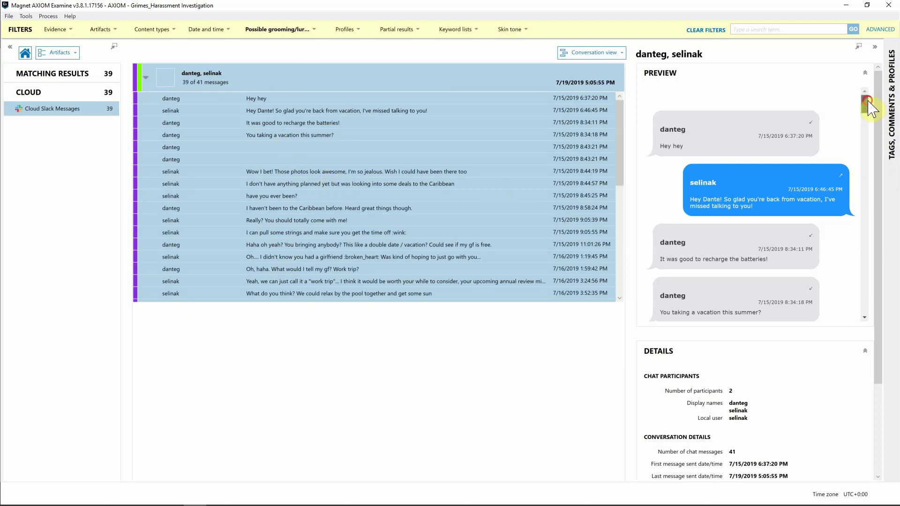
left_click_drag(868, 107, 867, 178)
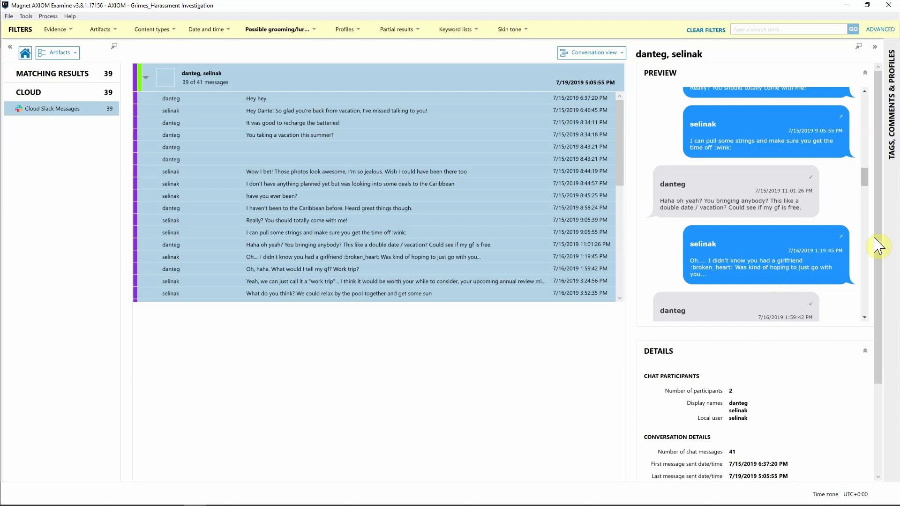
left_click_drag(867, 174, 868, 178)
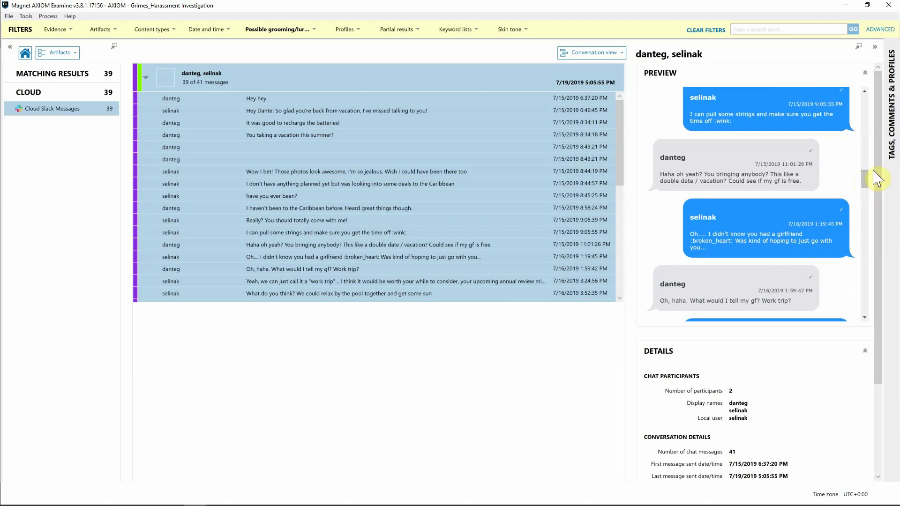
Tag the entire Slack conversation as Evidence
right_click(232, 92)
mouse_move(201, 104)
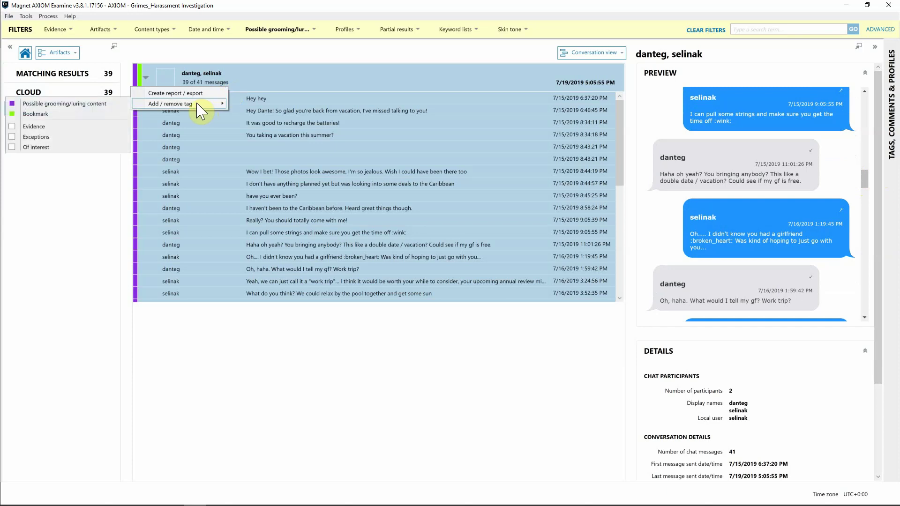
left_click(36, 125)
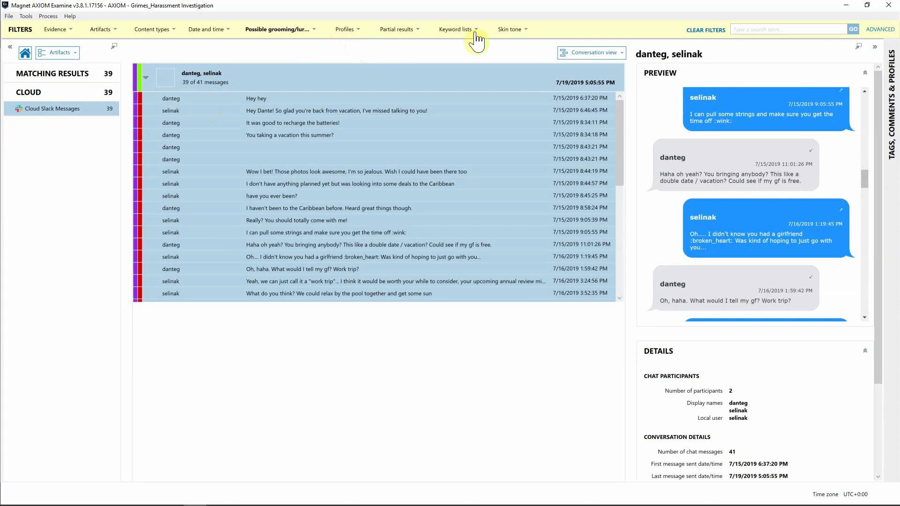
Clear all filters and read through the 40-message Cloud Microsoft Teams conversation preview
left_click(699, 31)
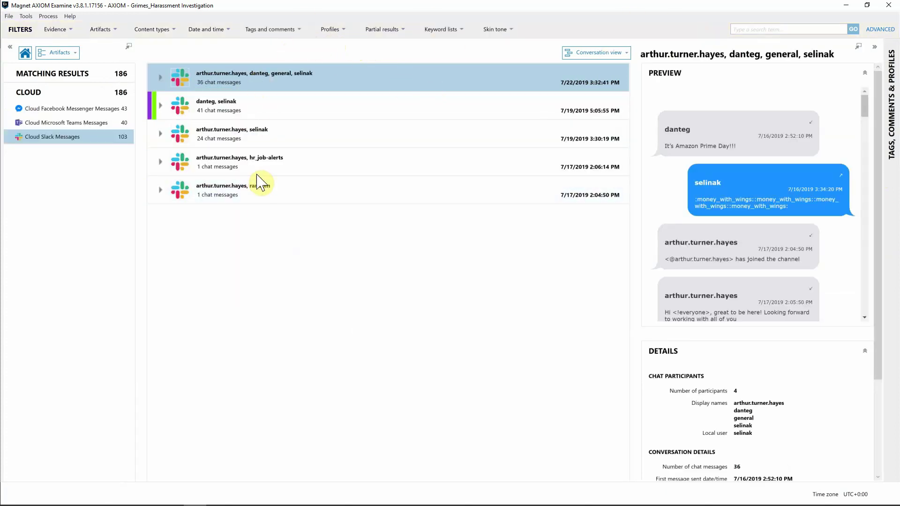
left_click(58, 124)
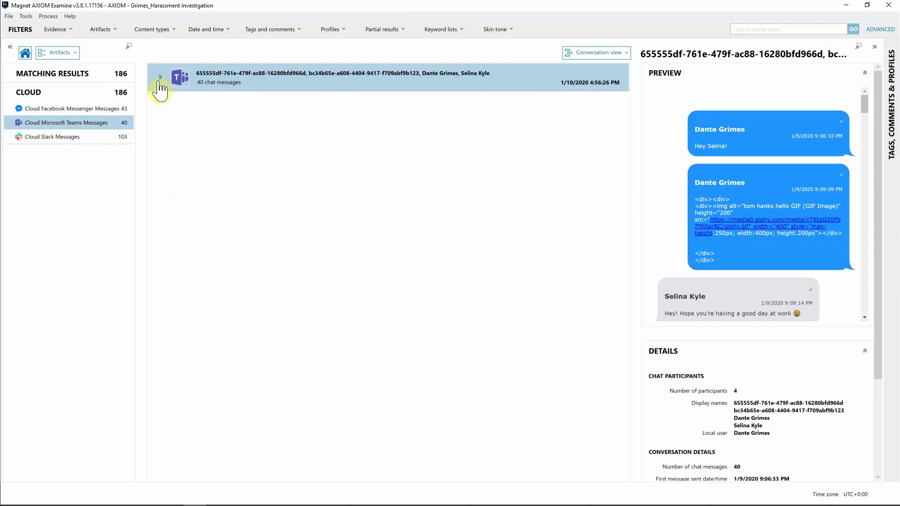
left_click_drag(864, 99, 864, 225)
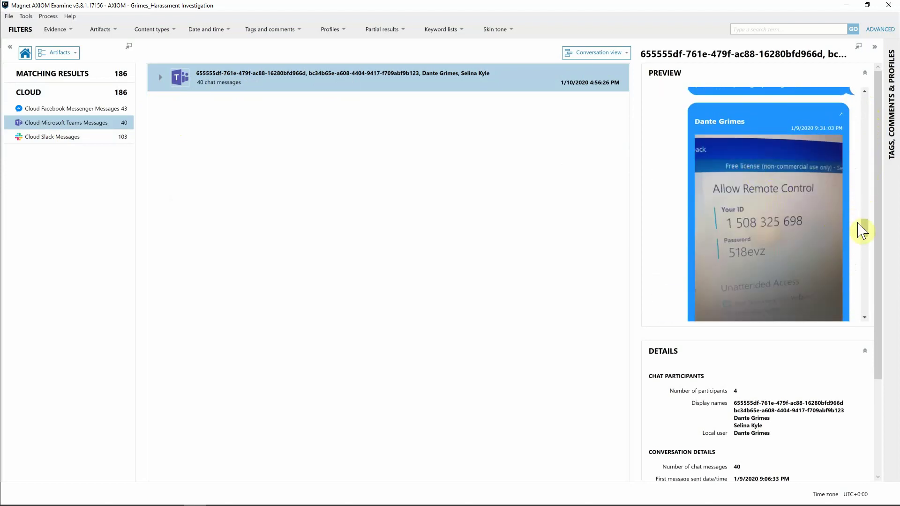
left_click_drag(864, 224, 854, 285)
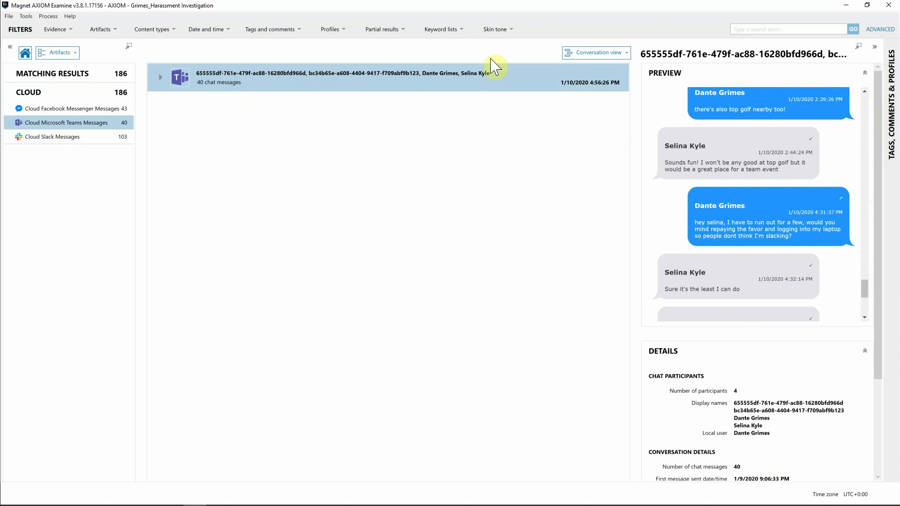
Switch the results to column layout and filter to the Microsoft Teams evidence source
left_click(604, 53)
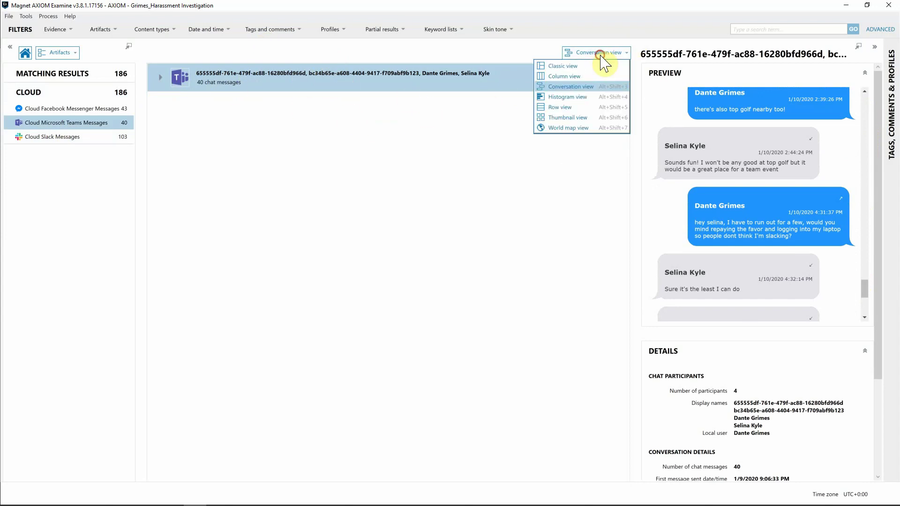
left_click(583, 76)
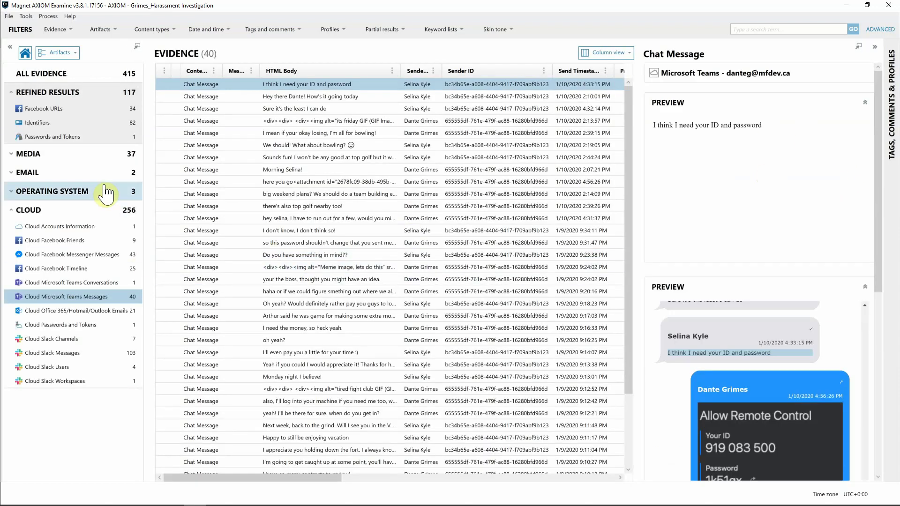
left_click(56, 31)
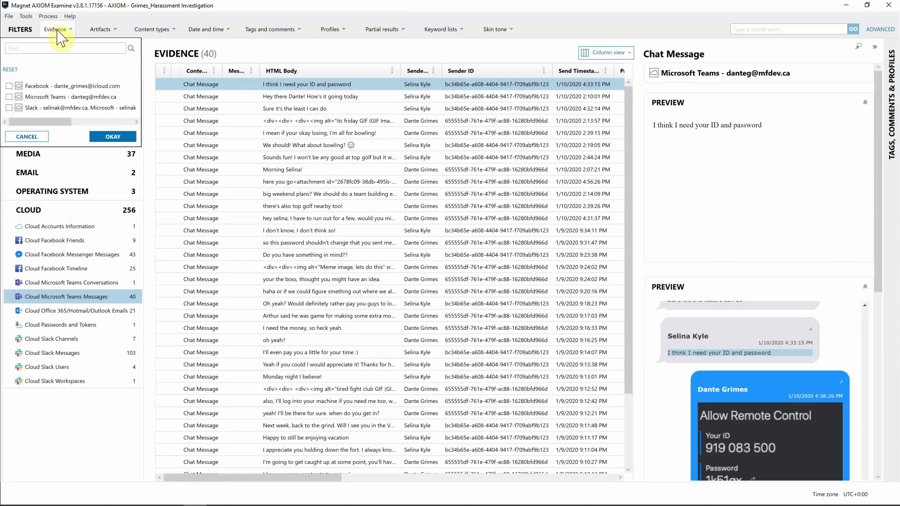
left_click(9, 97)
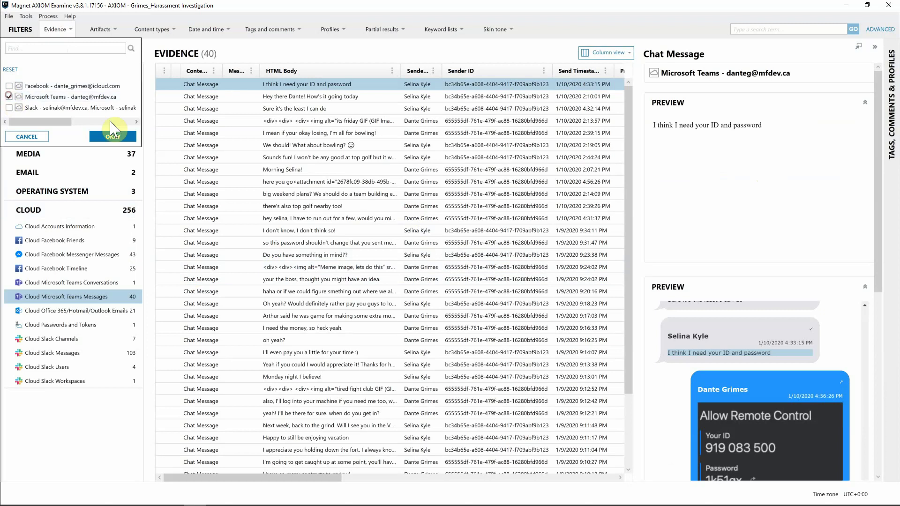
left_click(114, 136)
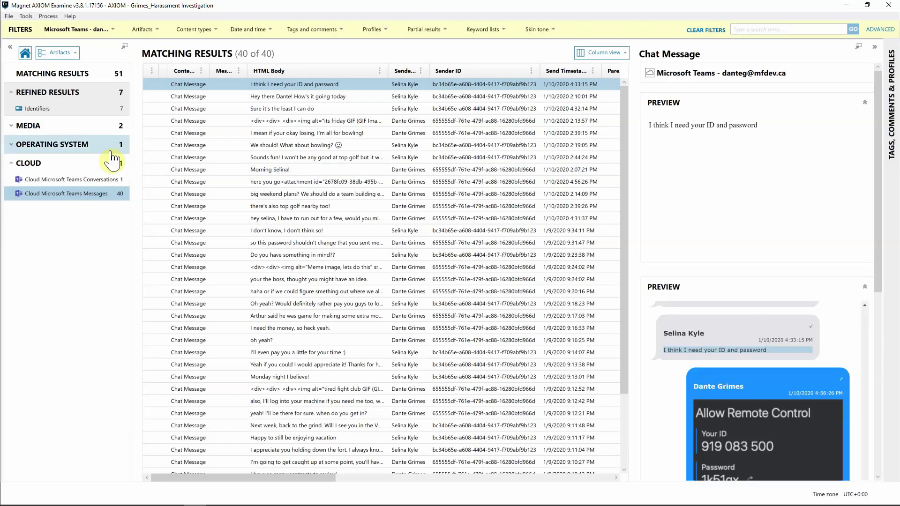
View the Teams pictures selina_laptop.jpg and TeamViewer credentials, then the 40 chat messages
left_click(68, 130)
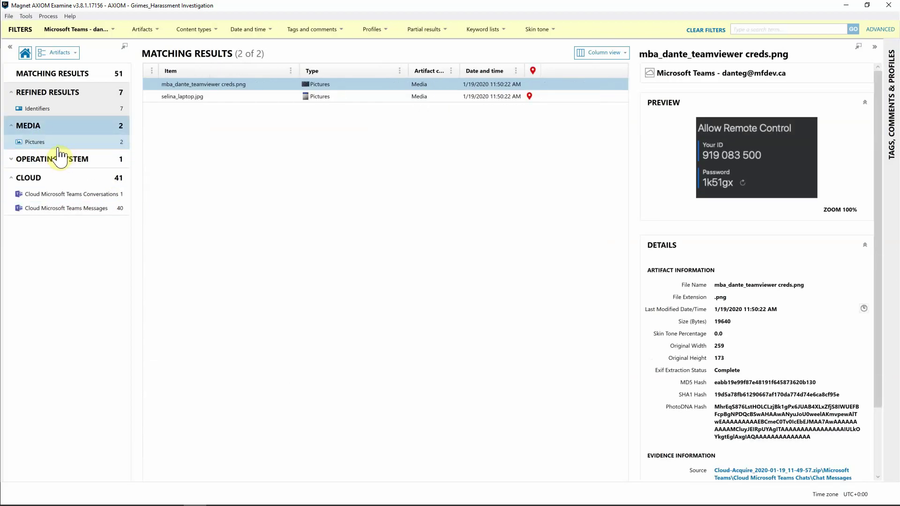
left_click(201, 97)
left_click(196, 84)
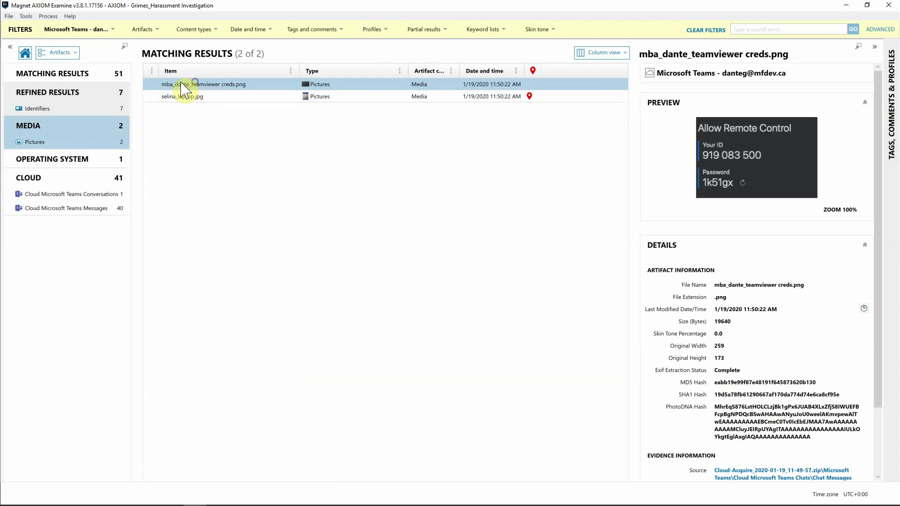
left_click(75, 205)
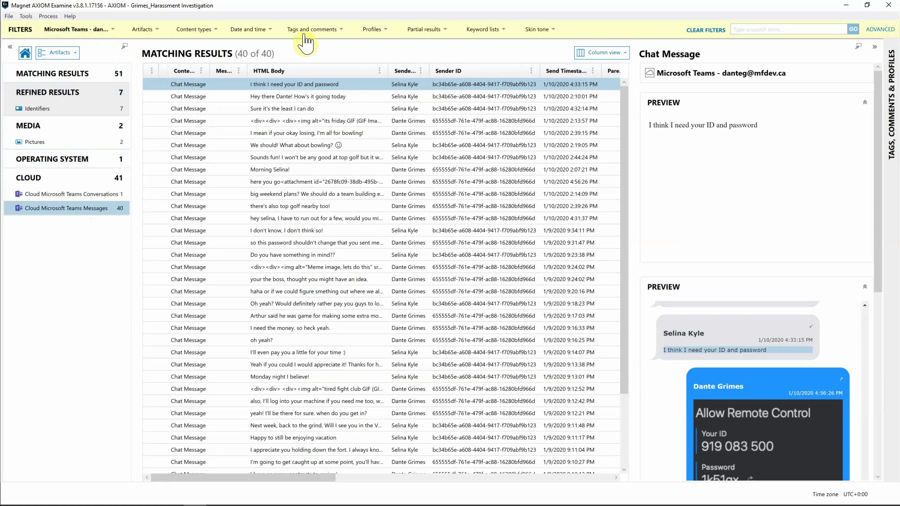
Replace the Microsoft Teams filter with the Evidence tag filter, showing 40 of 415 items
left_click(94, 33)
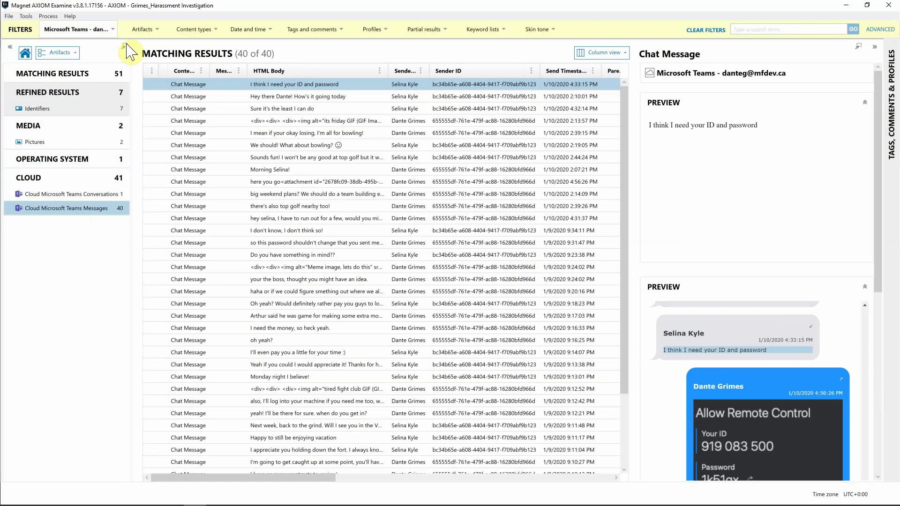
left_click(282, 31)
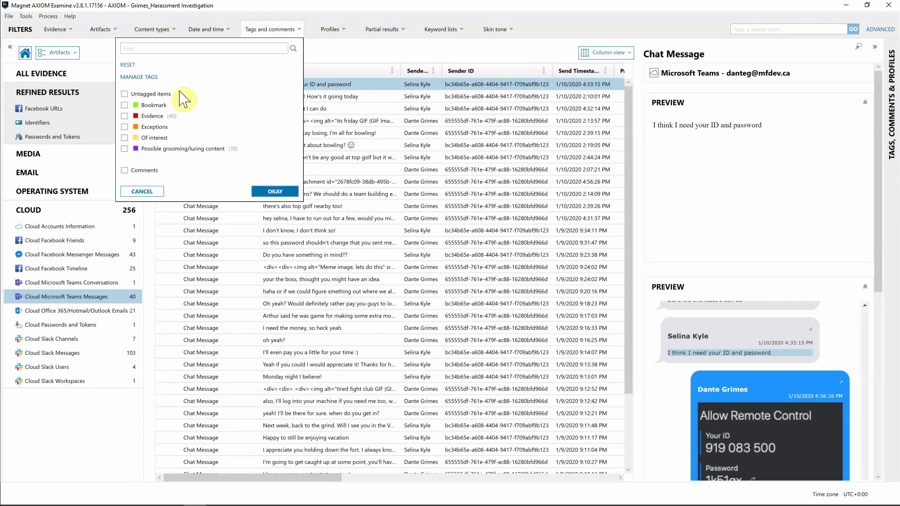
left_click(124, 116)
left_click(275, 191)
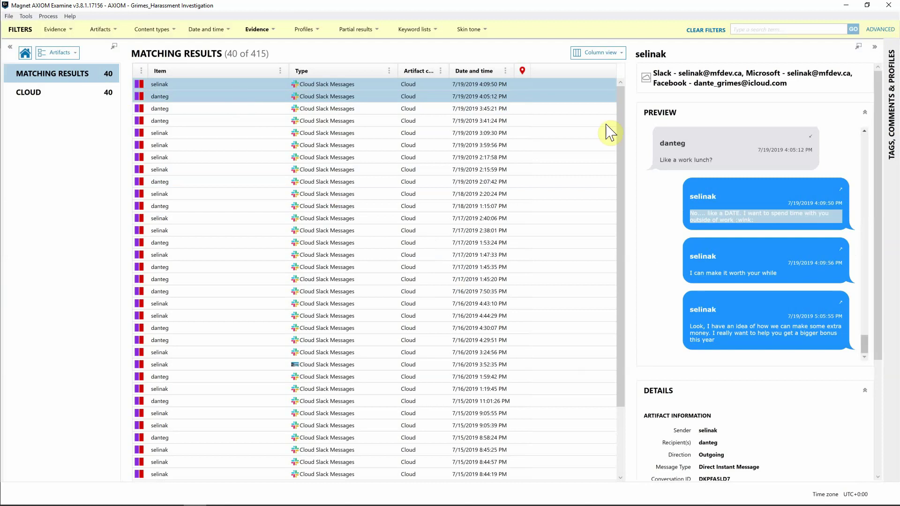
scroll(609, 283, "down", 3)
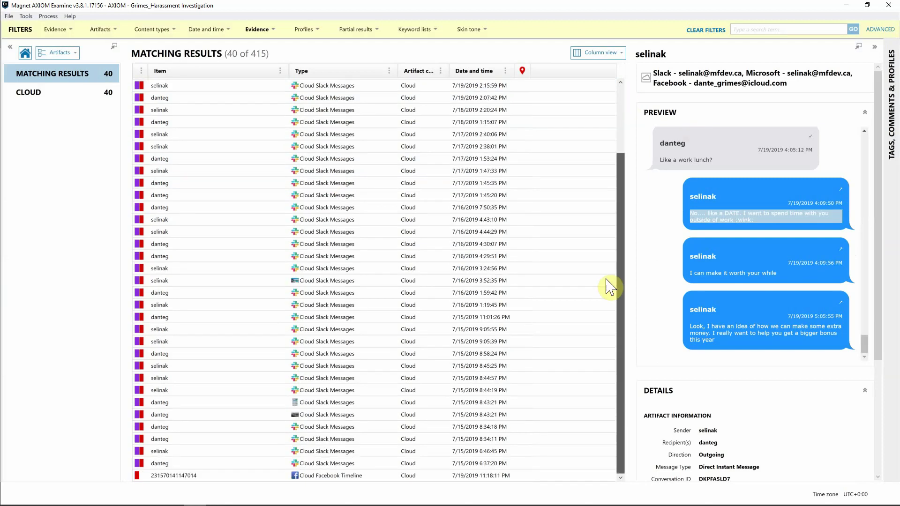
left_click(444, 475)
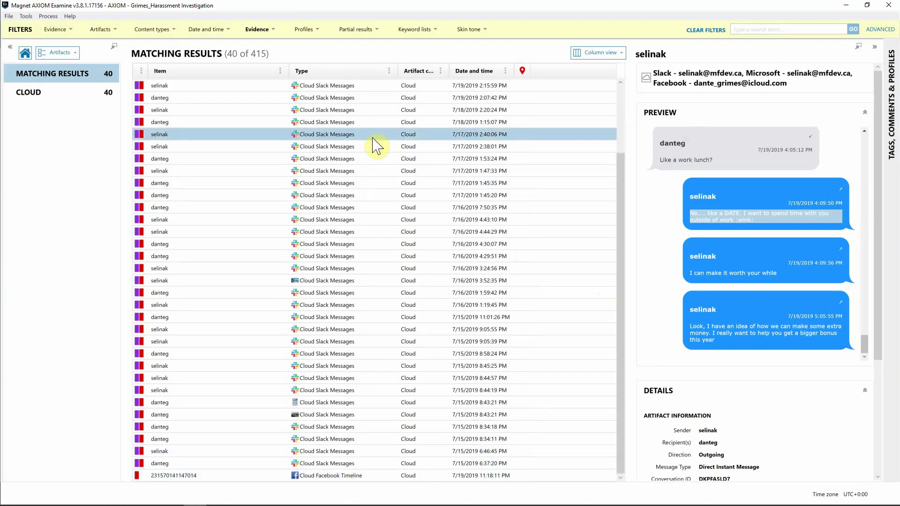
Export the current view's 40 Evidence-tagged items as an HTML report and open the Export (1) folder
right_click(356, 135)
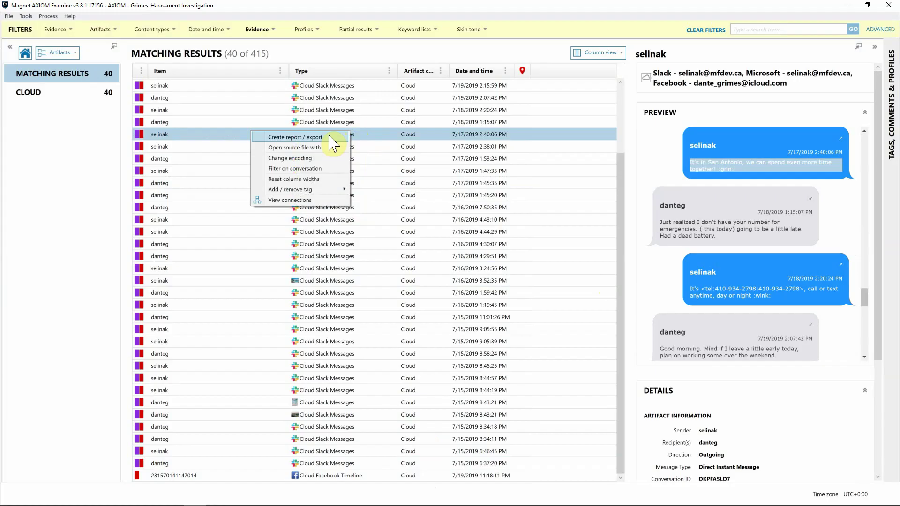
left_click(333, 137)
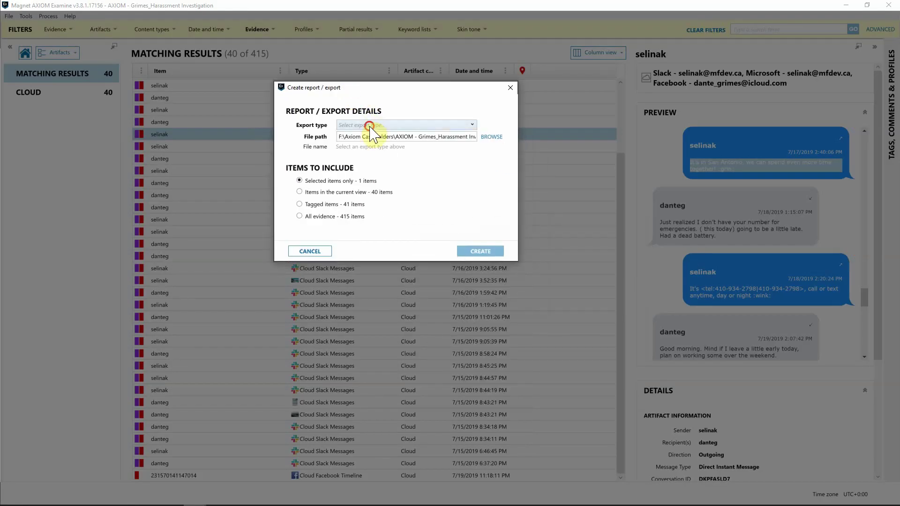
left_click(377, 125)
left_click(355, 154)
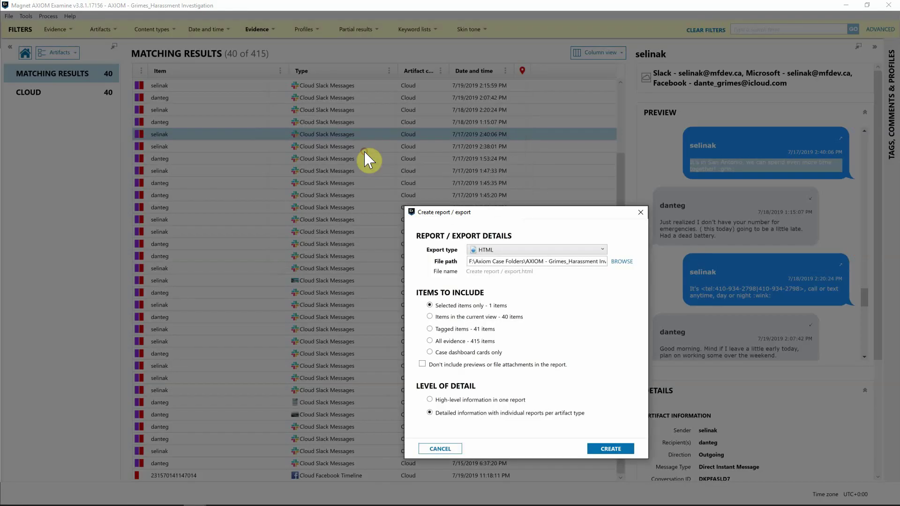
left_click_drag(416, 211, 364, 75)
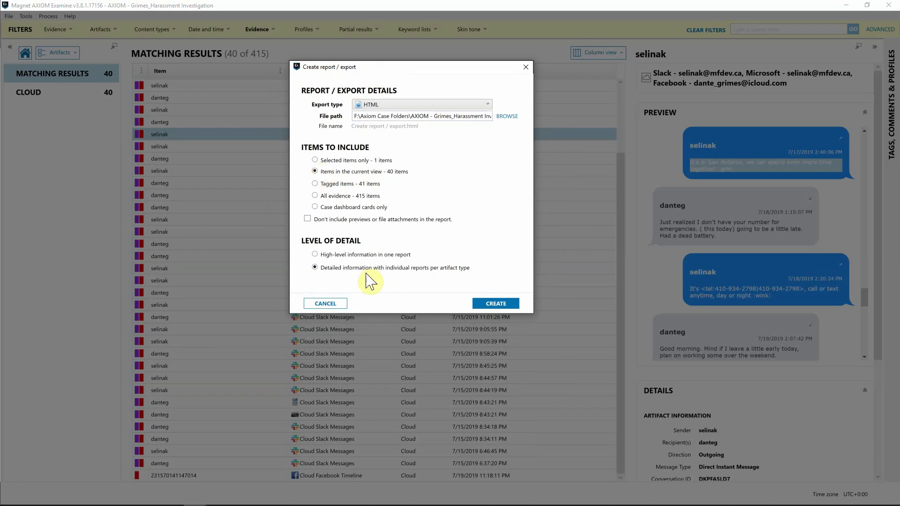
left_click(497, 303)
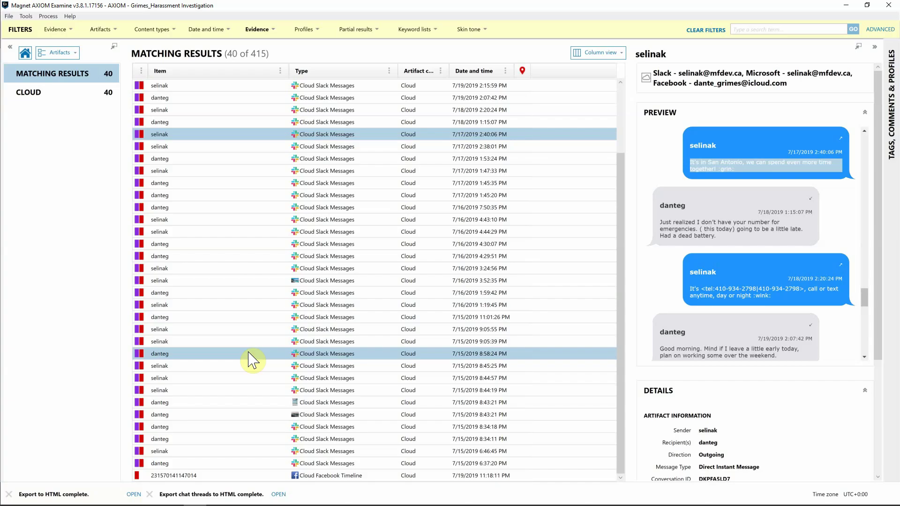
left_click(134, 494)
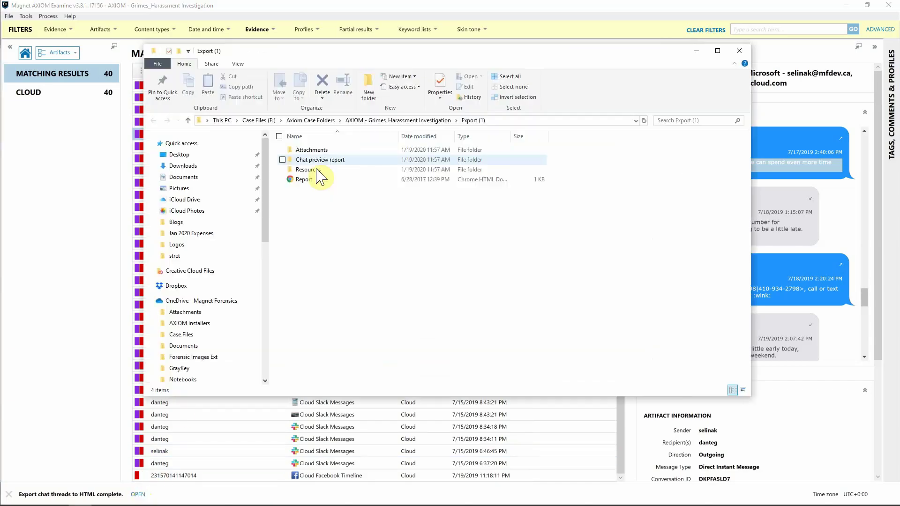
Open Report.html in Chrome and go to its Cloud Slack Messages section
double_click(305, 180)
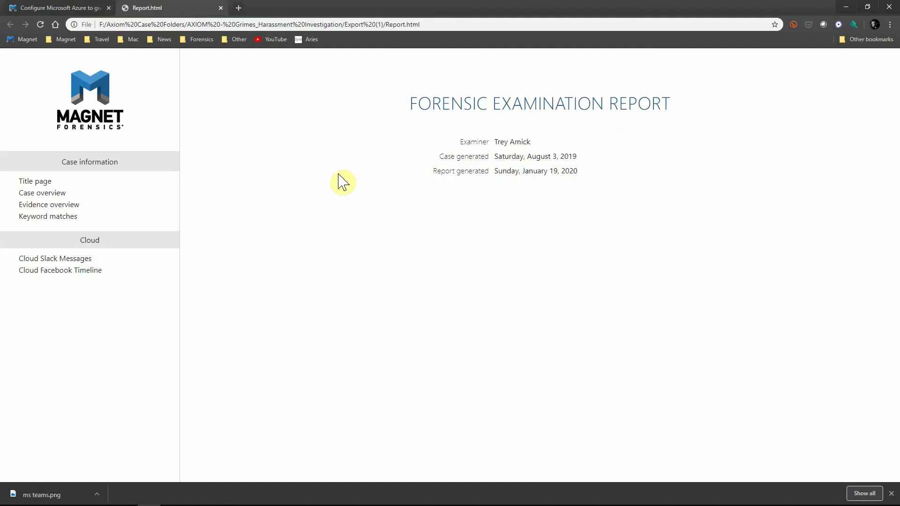
left_click(62, 260)
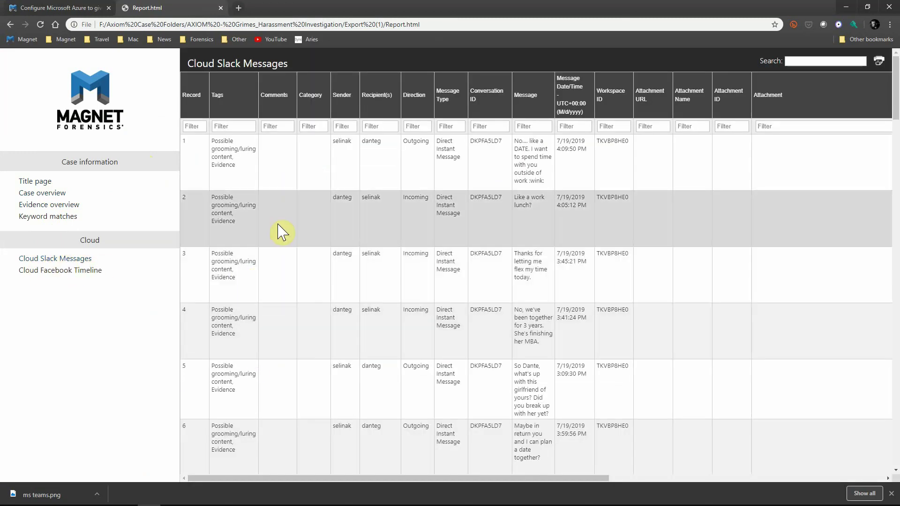
left_click_drag(553, 481, 851, 464)
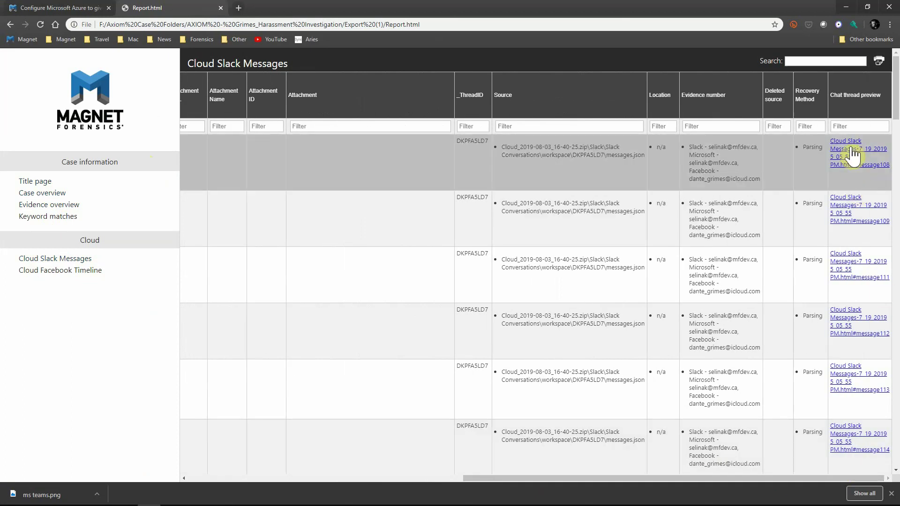
Read the first Slack message's chat thread preview, including the shared resort pool photo
left_click(851, 154)
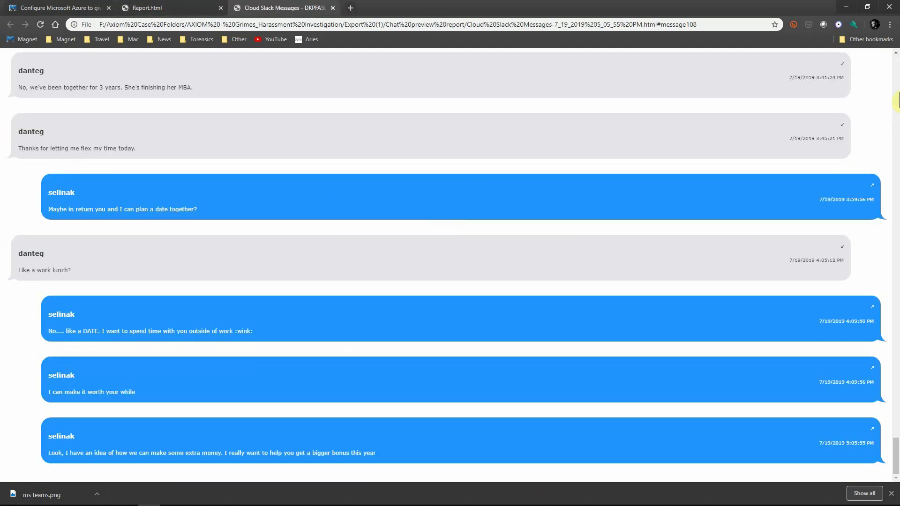
scroll(802, 301, "up", 5)
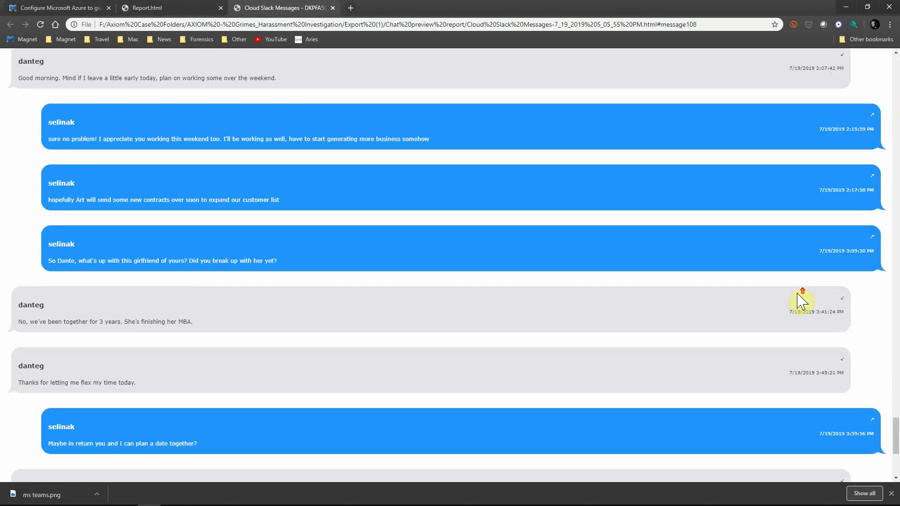
scroll(801, 300, "up", 4)
scroll(802, 298, "up", 15)
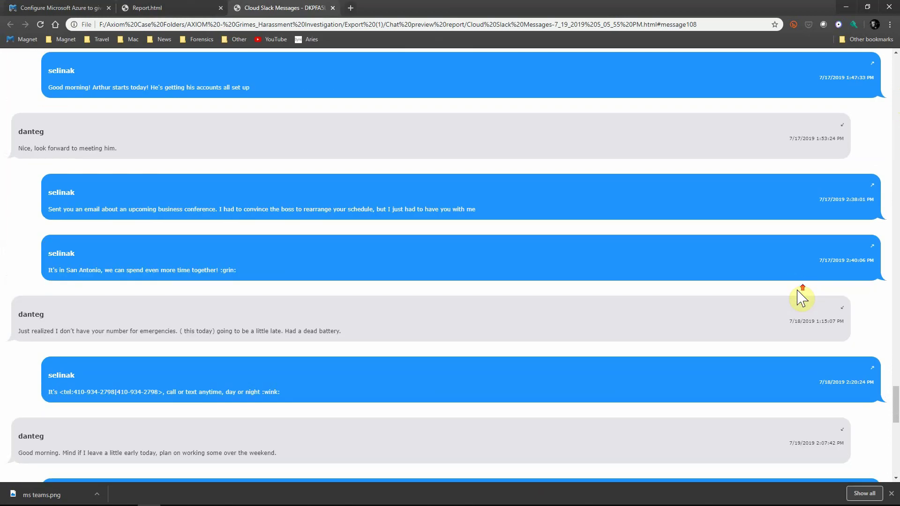
scroll(801, 296, "up", 10)
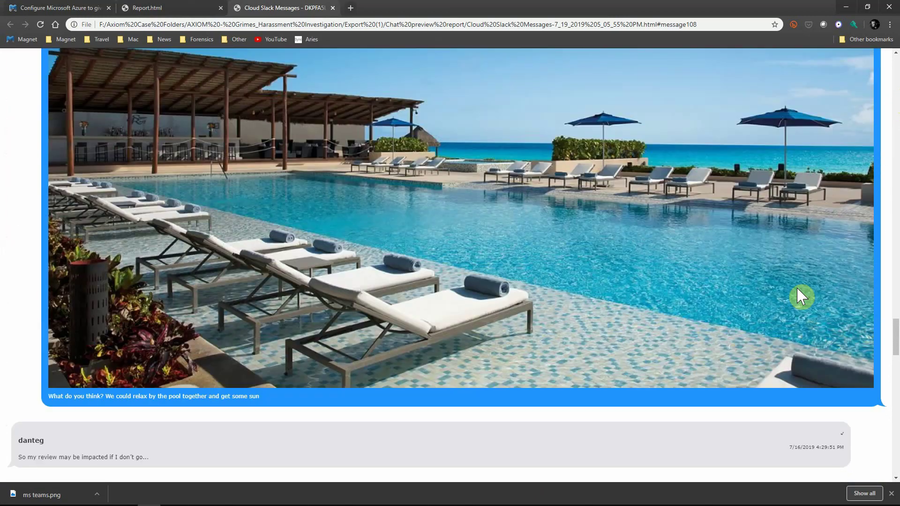